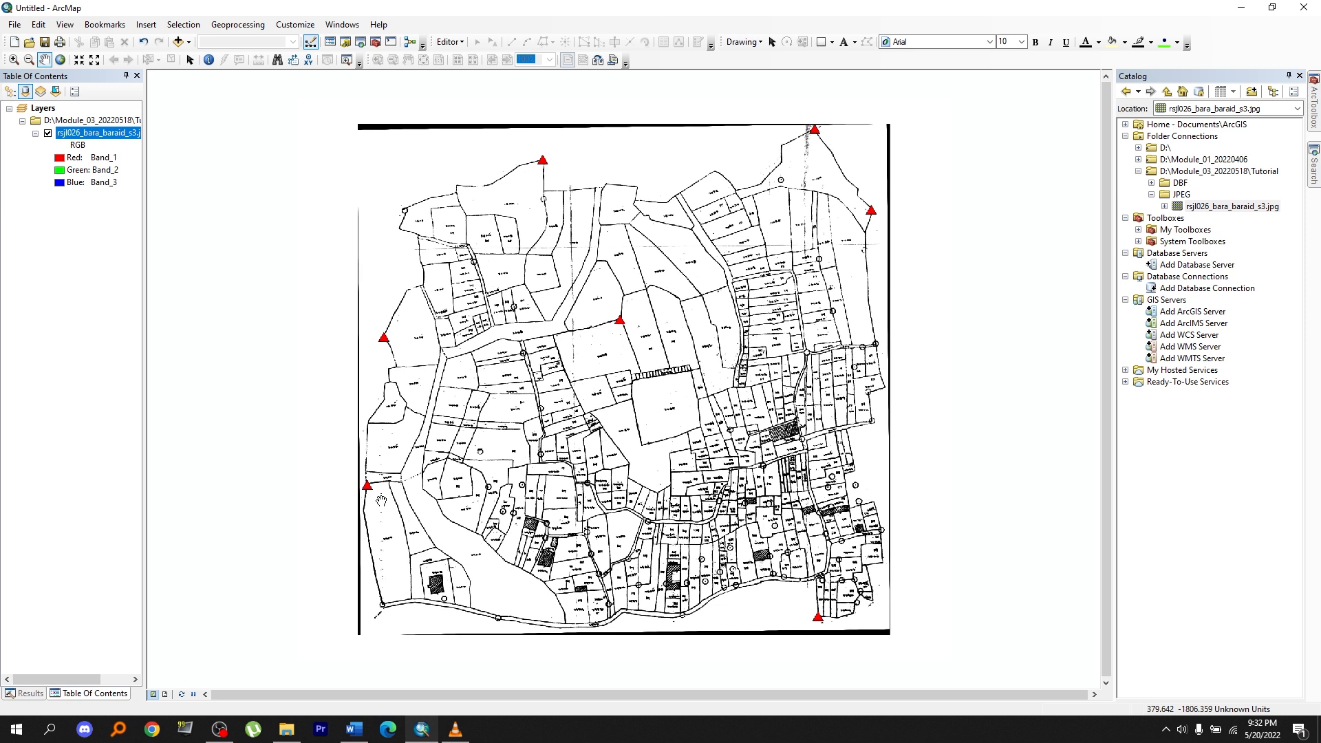
Step: Switch to Excel and open rsjl026_bara_baraid_s3.dbf from the Tutorial project's DBF folder
{"action": "left_click_drag", "start_coordinate": [1071, 268], "coordinate": [1085, 278]}
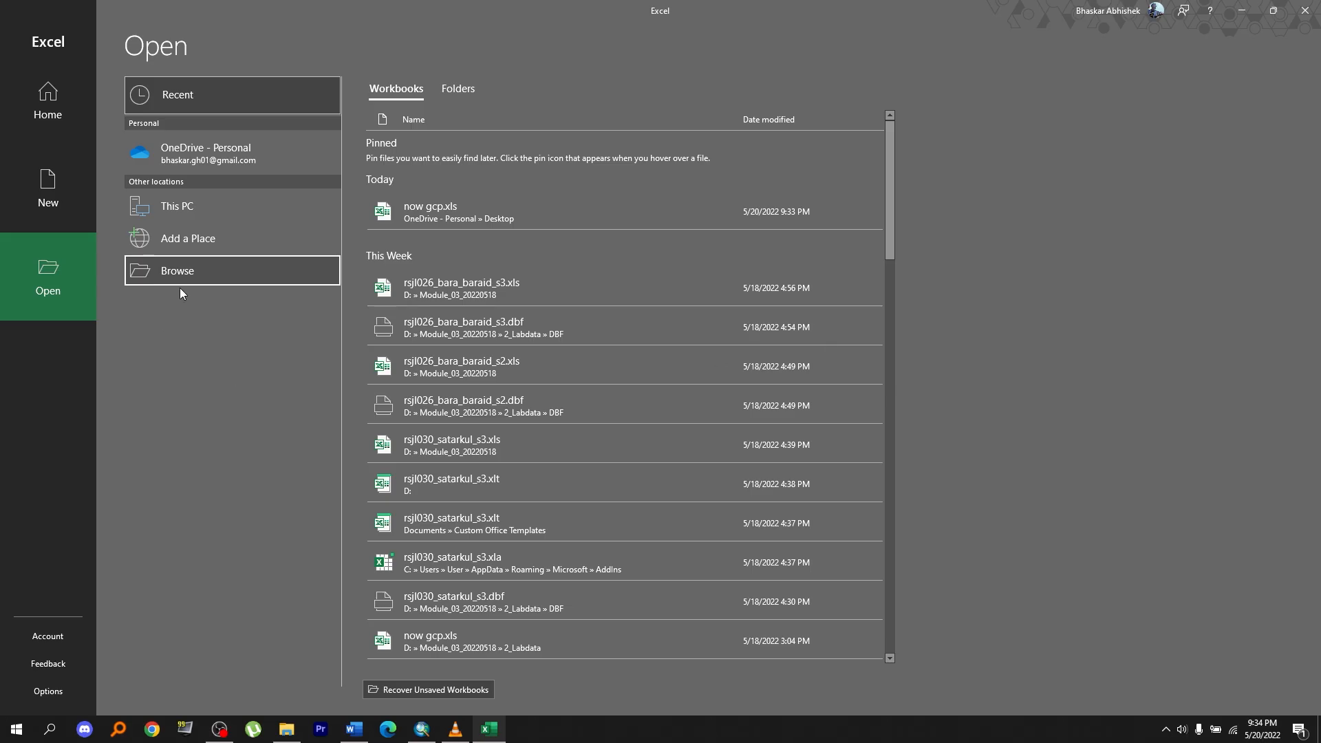
{"action": "left_click", "coordinate": [198, 268]}
{"action": "left_click", "coordinate": [578, 327]}
{"action": "left_click", "coordinate": [550, 337]}
{"action": "left_click", "coordinate": [169, 96]}
{"action": "left_click", "coordinate": [534, 350]}
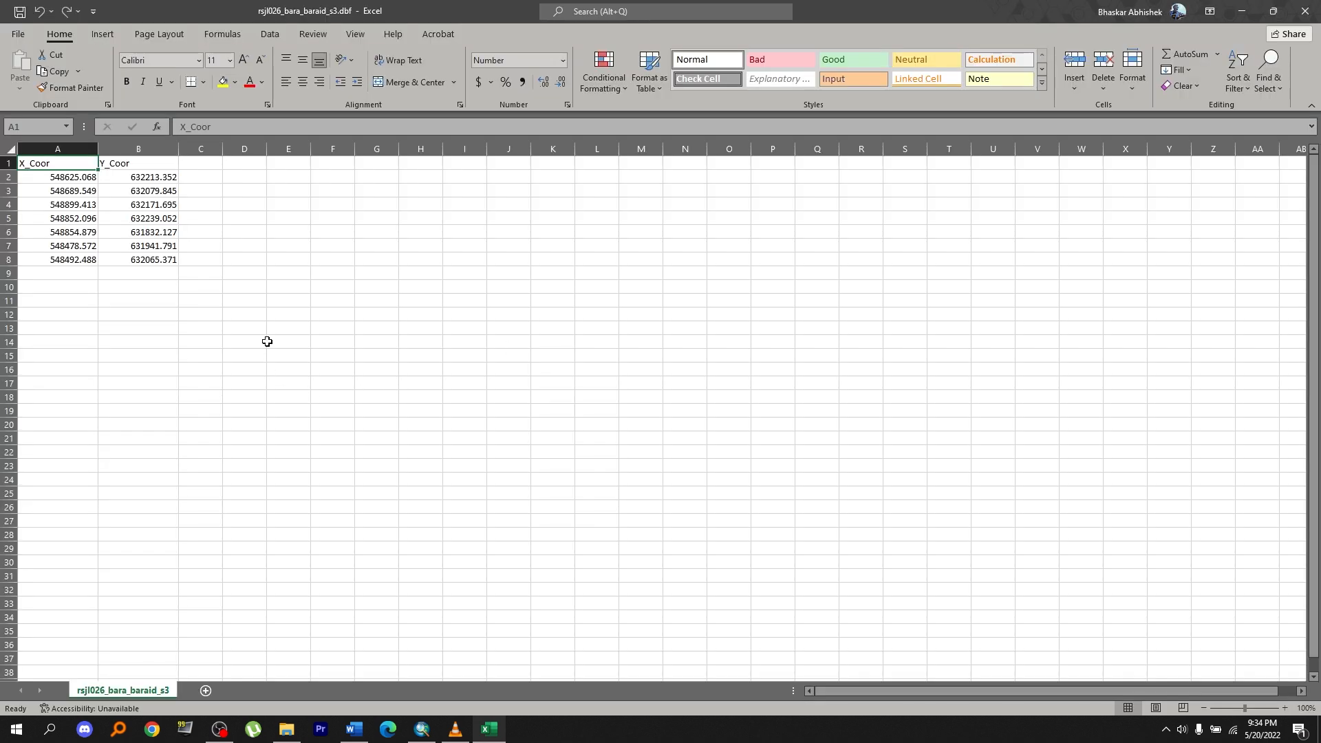
Step: Copy the X_Coor and Y_Coor table, headers included, into a new worksheet starting at cell A1
{"action": "scroll", "coordinate": [266, 342], "scroll_direction": "up", "scroll_amount": 5, "text": "ctrl"}
{"action": "left_click_drag", "start_coordinate": [139, 185], "coordinate": [306, 349]}
{"action": "key", "text": "ctrl+c"}
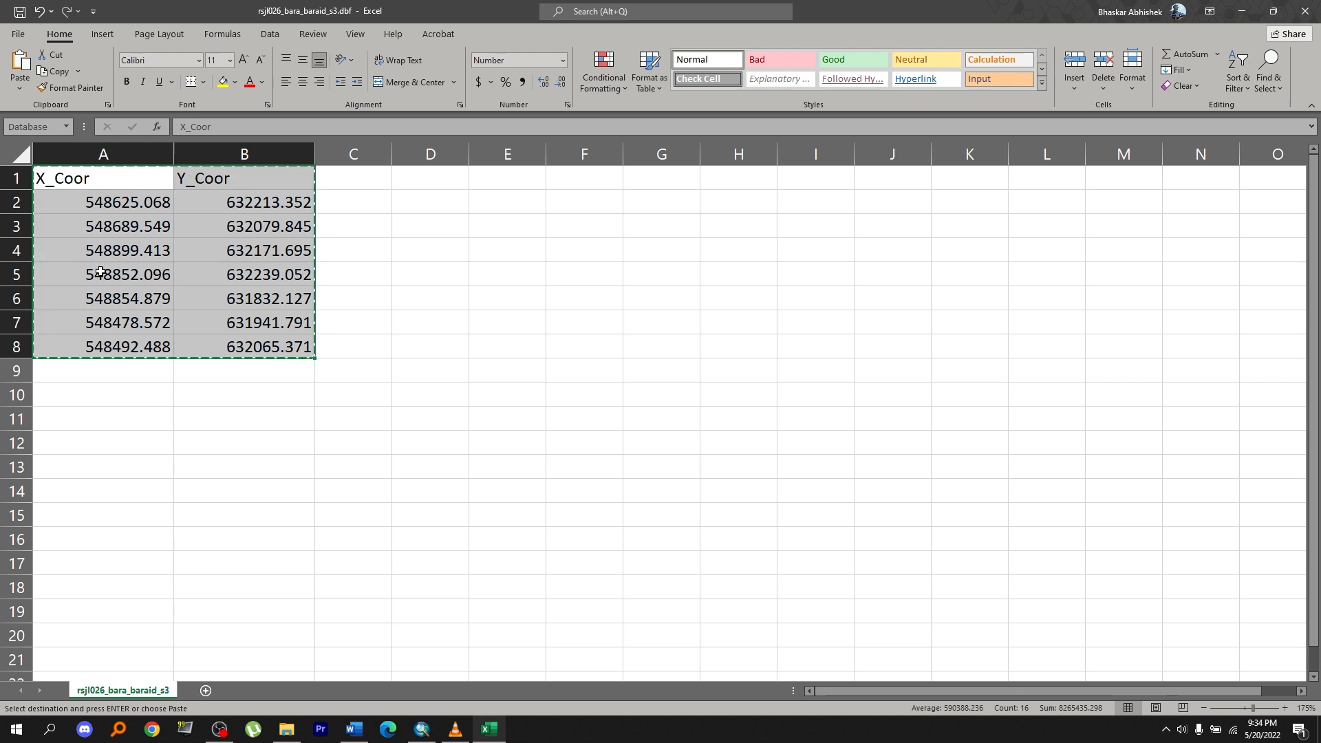
{"action": "left_click", "coordinate": [205, 690]}
{"action": "right_click", "coordinate": [41, 164]}
{"action": "left_click", "coordinate": [88, 240]}
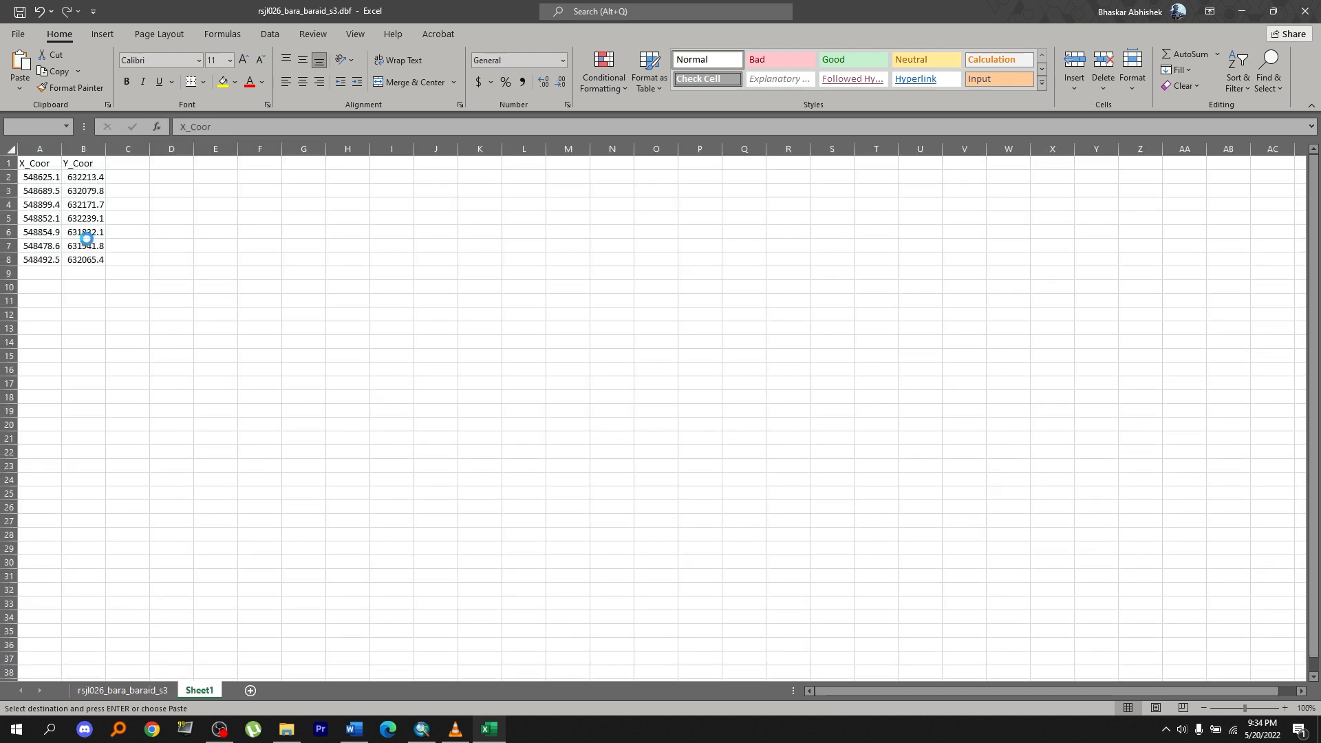
{"action": "scroll", "coordinate": [86, 241], "scroll_direction": "up", "scroll_amount": 7, "text": "ctrl"}
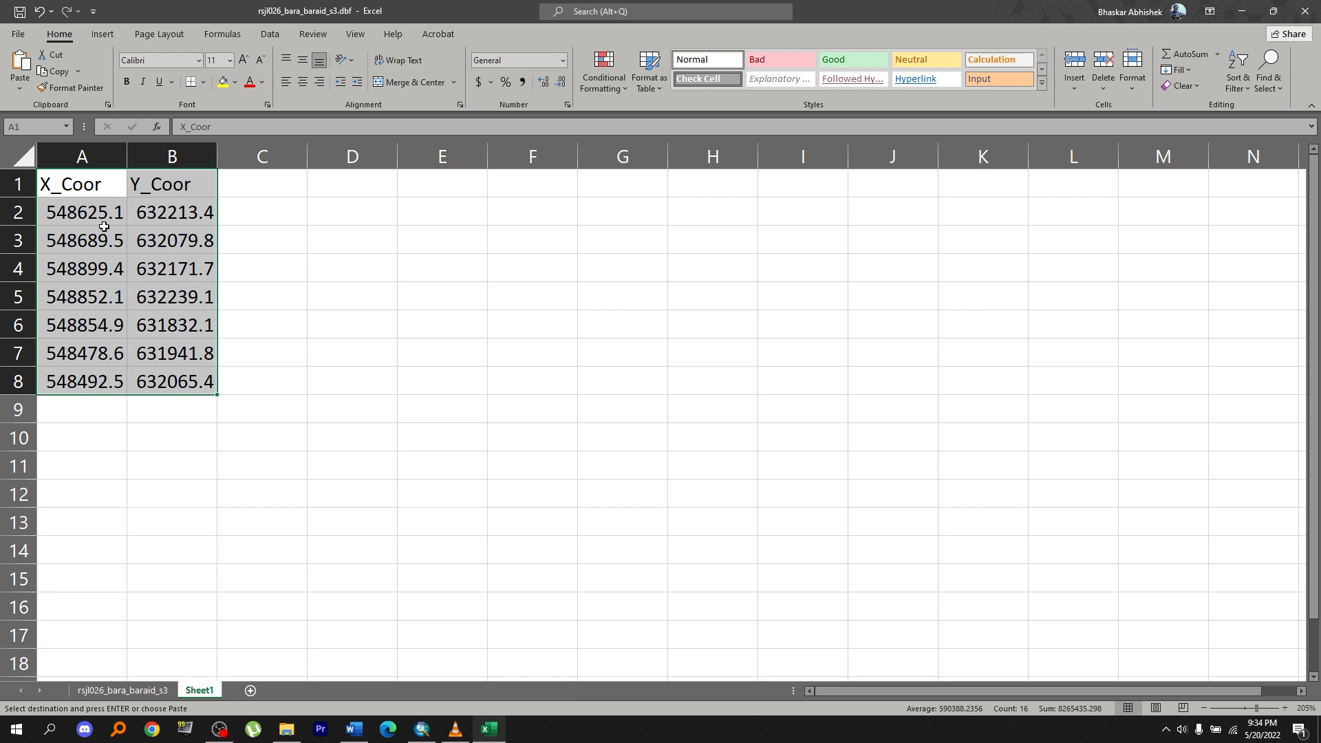
Step: Insert a new column before X_Coor in Sheet1 and give it the header GCP
{"action": "left_click", "coordinate": [250, 405]}
{"action": "left_click", "coordinate": [71, 155]}
{"action": "right_click", "coordinate": [70, 155]}
{"action": "left_click", "coordinate": [121, 272]}
{"action": "left_click", "coordinate": [88, 184]}
{"action": "double_click", "coordinate": [96, 194]}
{"action": "type", "text": "GCP"}
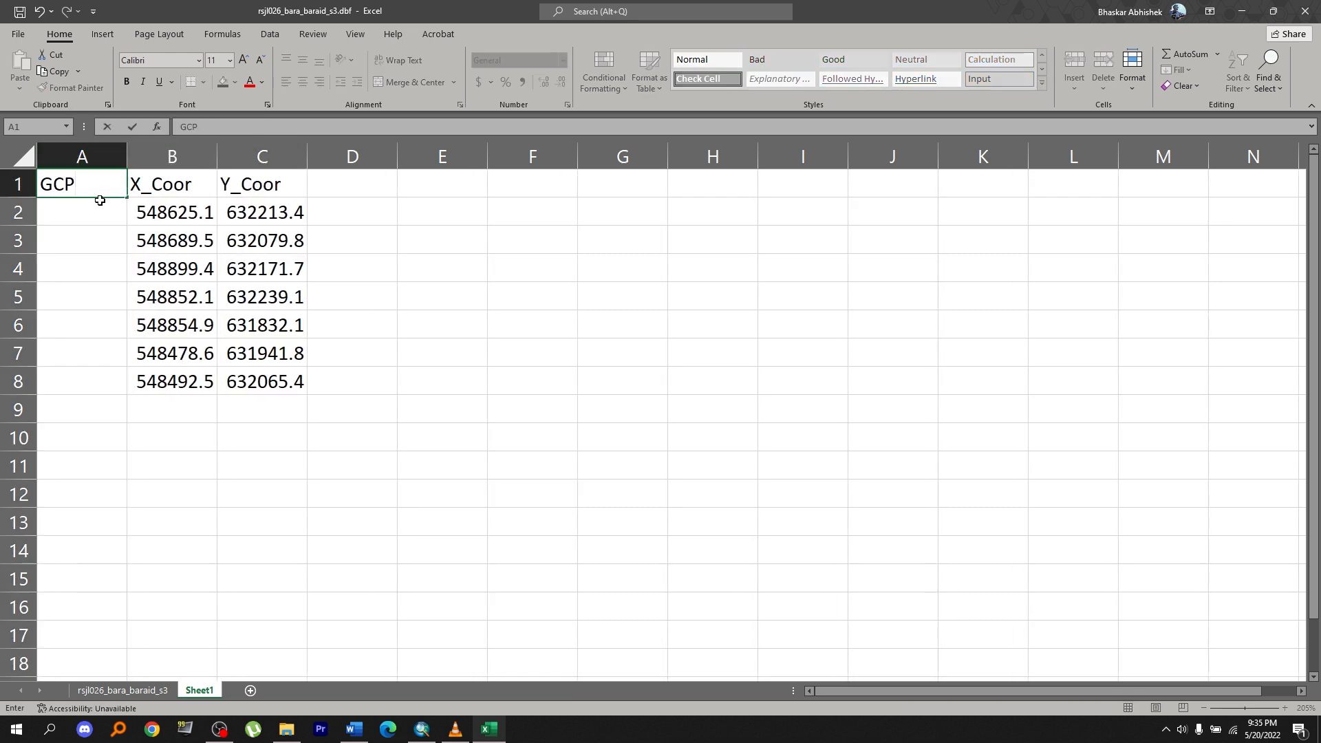
Step: Number the seven control points 1 to 7 in cells A2 to A8 of the GCP column
{"action": "key", "text": "Return"}
{"action": "type", "text": "1"}
{"action": "key", "text": "Return"}
{"action": "type", "text": "2"}
{"action": "key", "text": "Return"}
{"action": "type", "text": "3"}
{"action": "key", "text": "Return"}
{"action": "key", "text": "Return"}
{"action": "type", "text": "4"}
{"action": "left_click", "coordinate": [110, 293]}
{"action": "type", "text": "4 5 6 7"}
{"action": "key", "text": "Return"}
{"action": "left_click", "coordinate": [335, 398]}
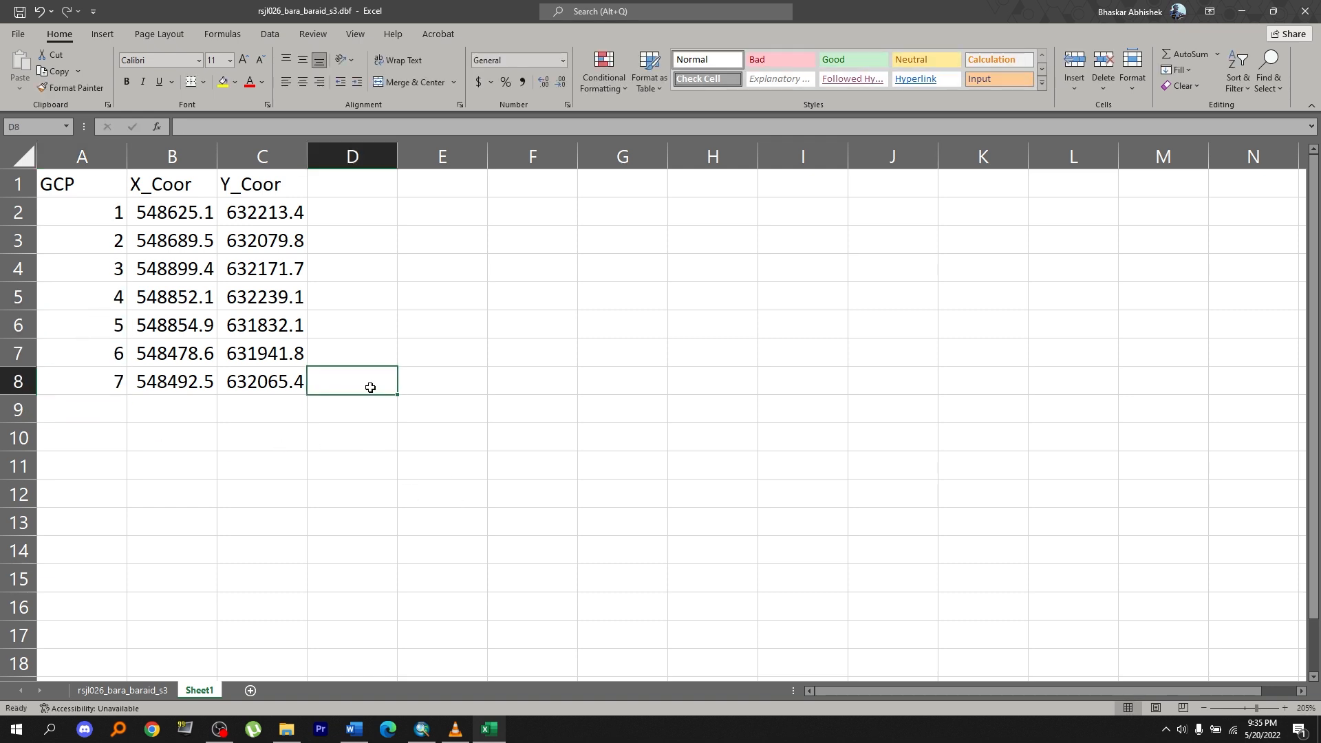
Step: Name the range A1:C8 GCP and change the X_Coor and Y_Coor headers to Easting and Northing
{"action": "mouse_move", "coordinate": [72, 180]}
{"action": "left_mouse_down"}
{"action": "mouse_move", "coordinate": [206, 302]}
{"action": "mouse_move", "coordinate": [256, 385]}
{"action": "left_mouse_up"}
{"action": "left_click", "coordinate": [39, 128]}
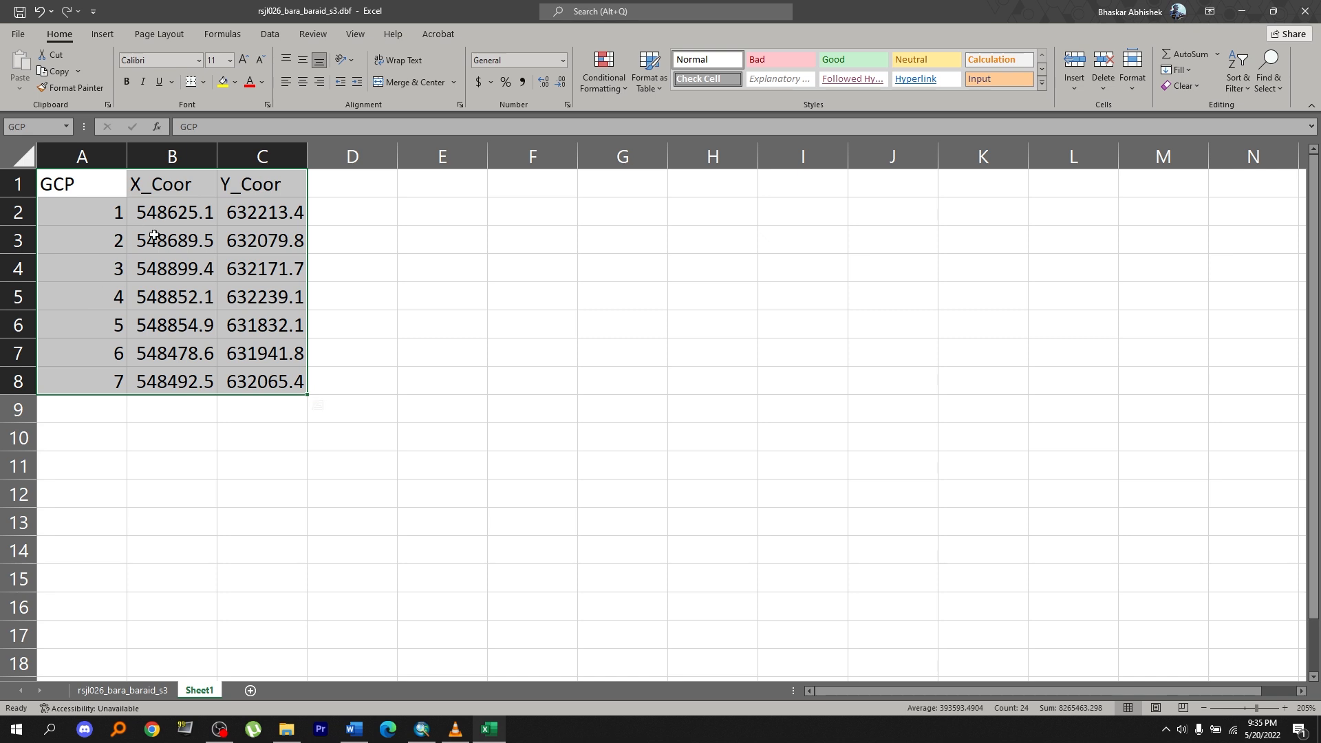
{"action": "left_click", "coordinate": [193, 185]}
{"action": "type", "text": "Easting"}
{"action": "left_click", "coordinate": [249, 182]}
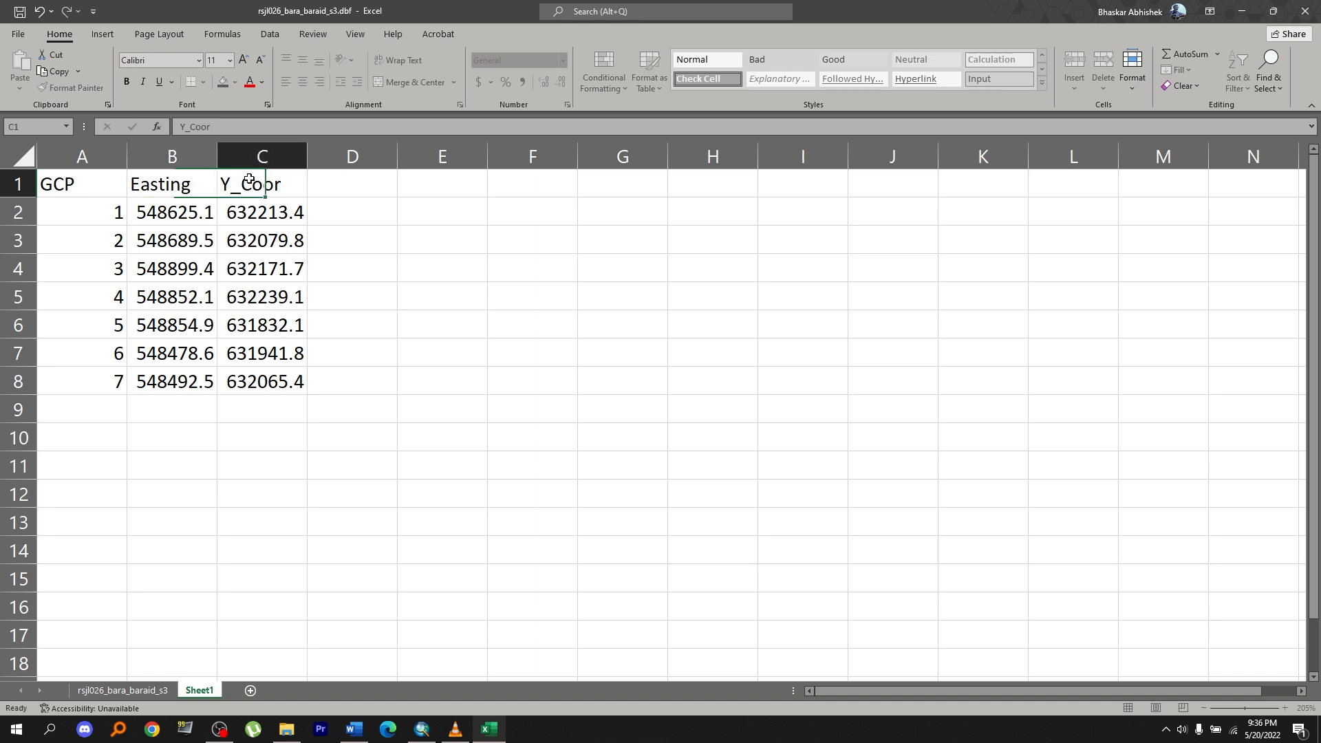
{"action": "type", "text": "Northing"}
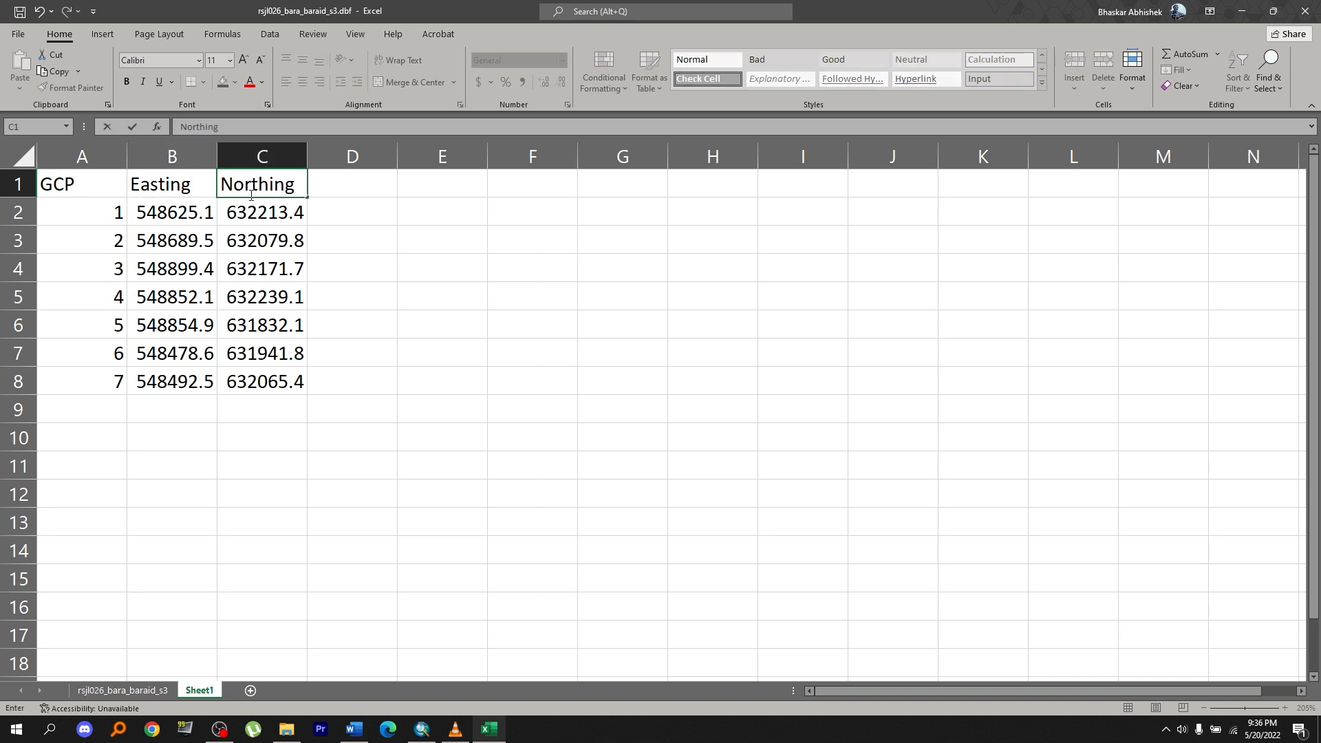
{"action": "left_click_drag", "start_coordinate": [69, 177], "coordinate": [289, 383]}
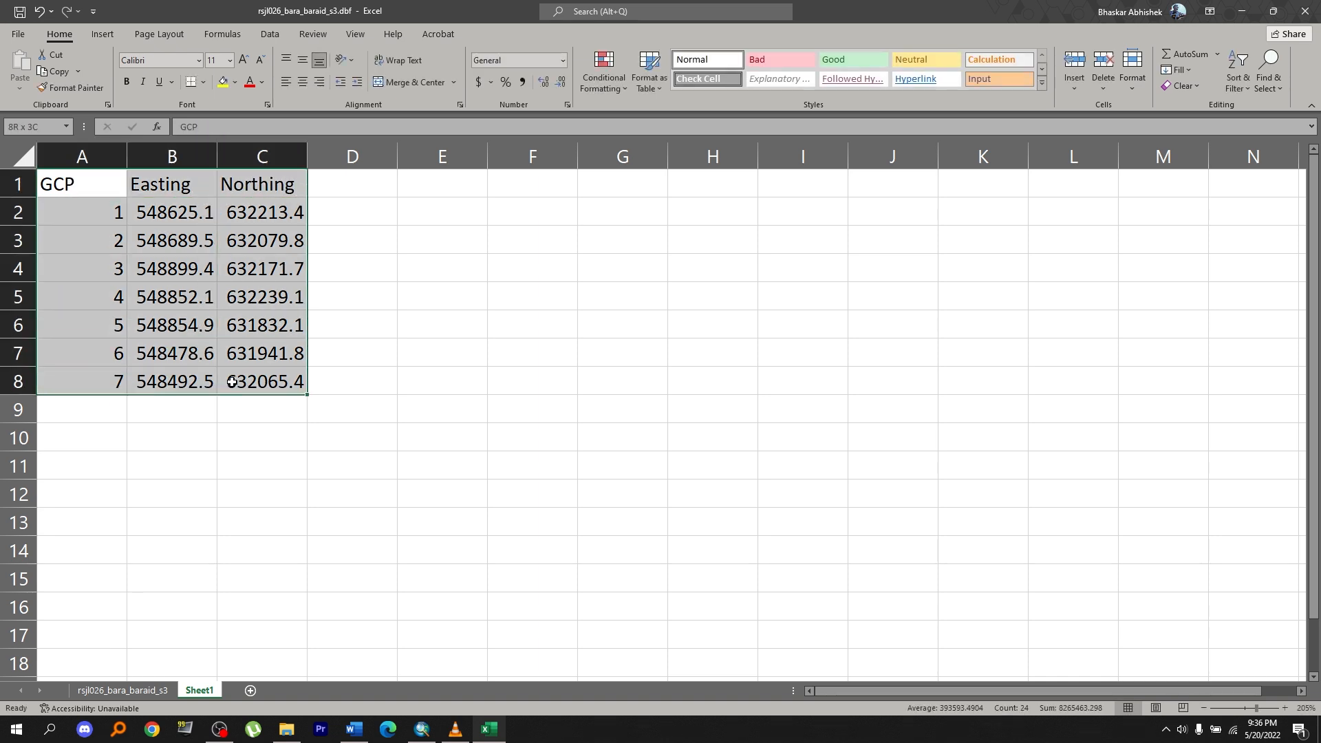
Step: Save the workbook in the DBF folder as rsjl026_bara_baraid_s3.xls in Excel 97-2003 Workbook format
{"action": "left_click", "coordinate": [14, 36]}
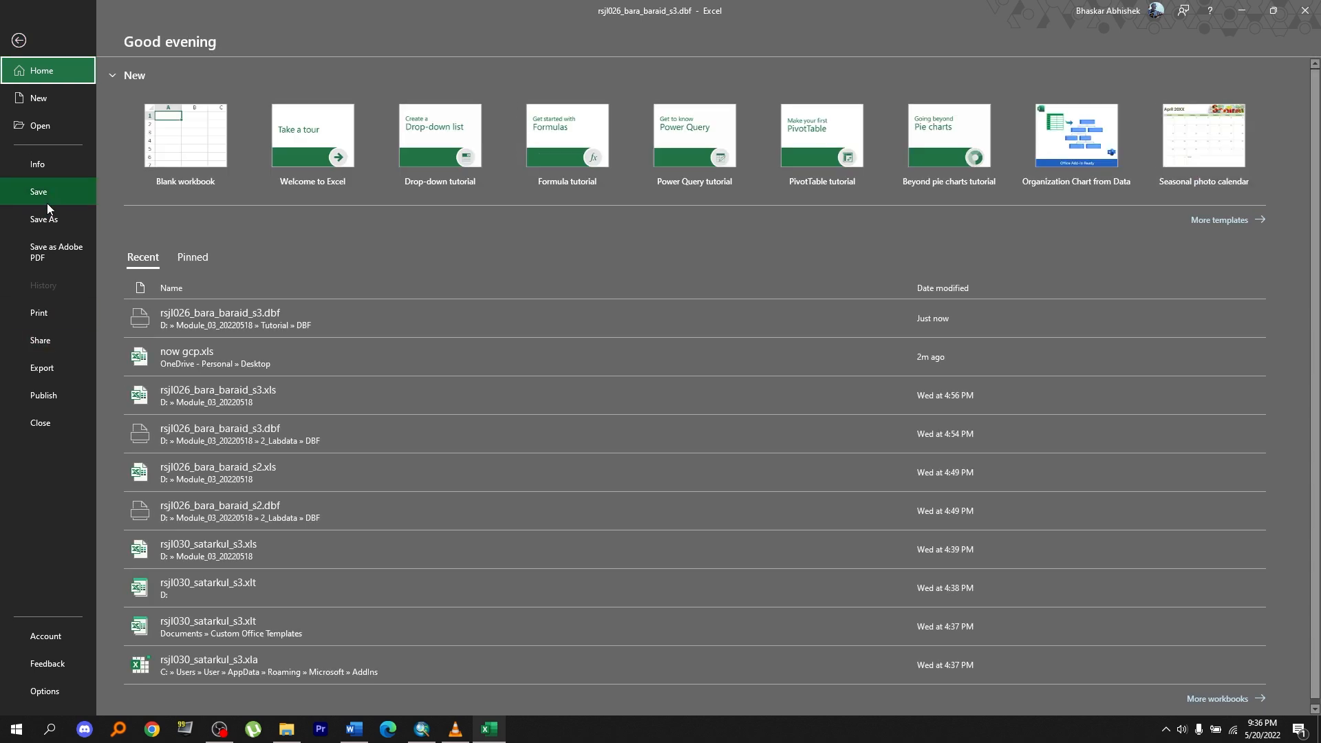
{"action": "left_click", "coordinate": [43, 220]}
{"action": "left_click", "coordinate": [205, 268]}
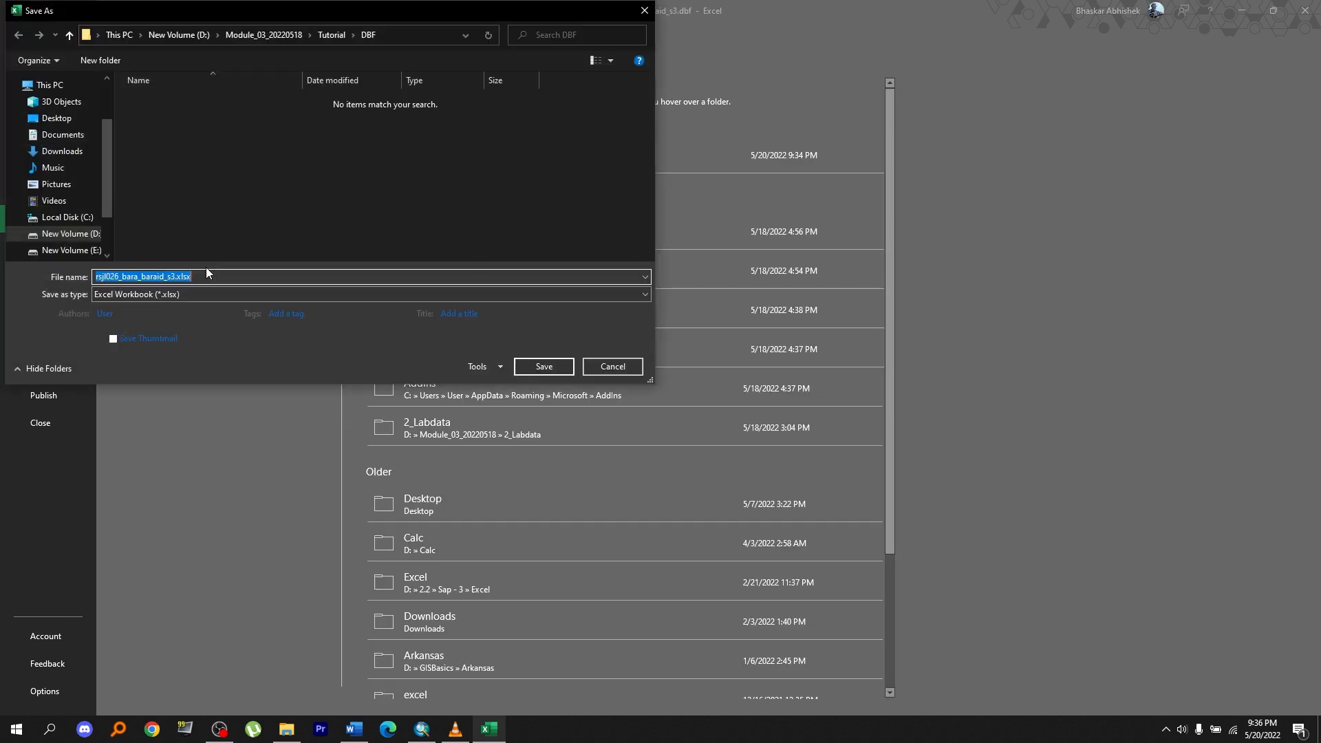
{"action": "left_click", "coordinate": [178, 294]}
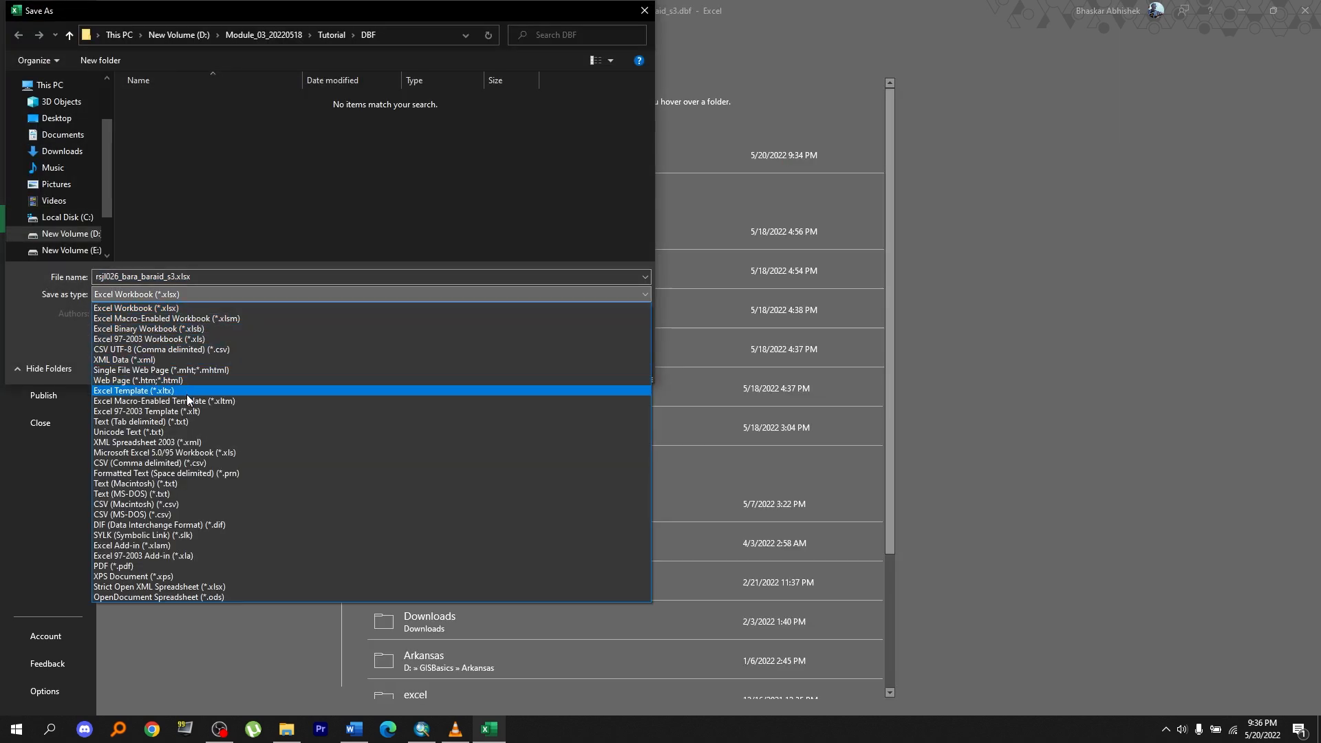
{"action": "left_click", "coordinate": [124, 338]}
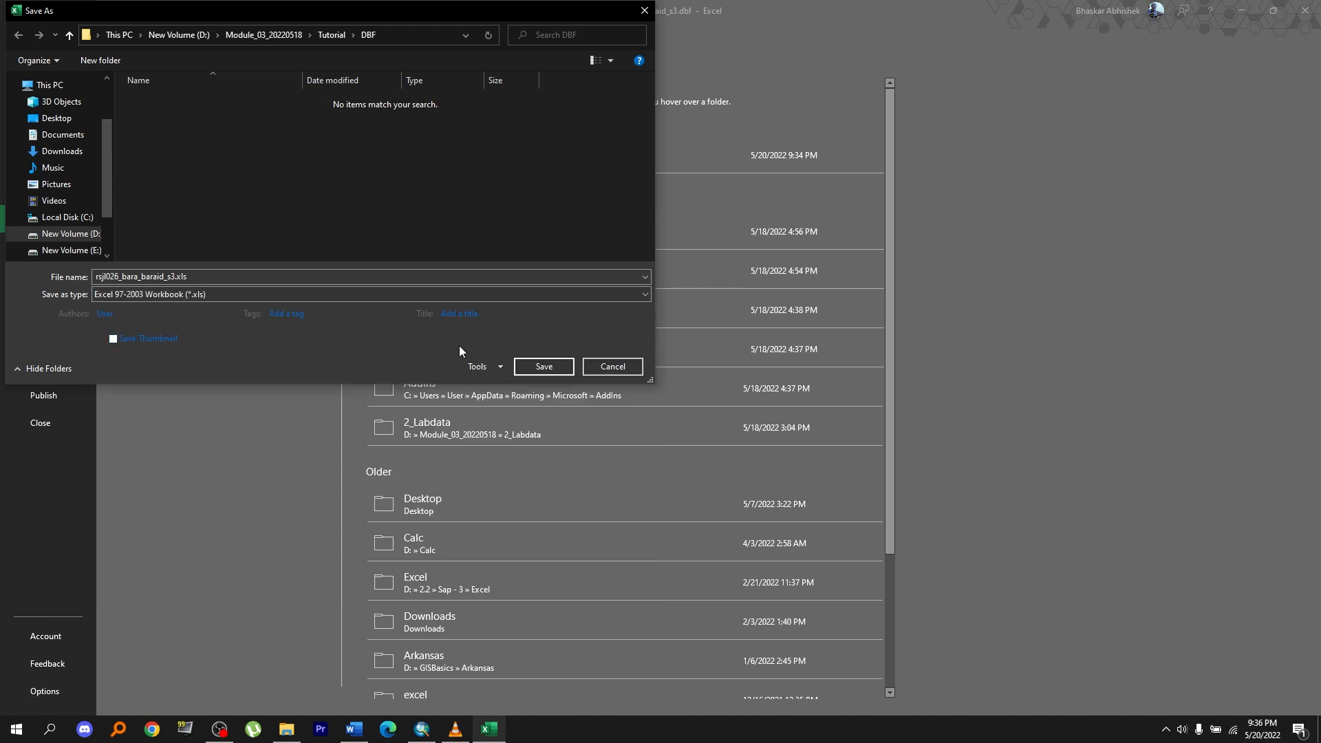
{"action": "left_click", "coordinate": [558, 365]}
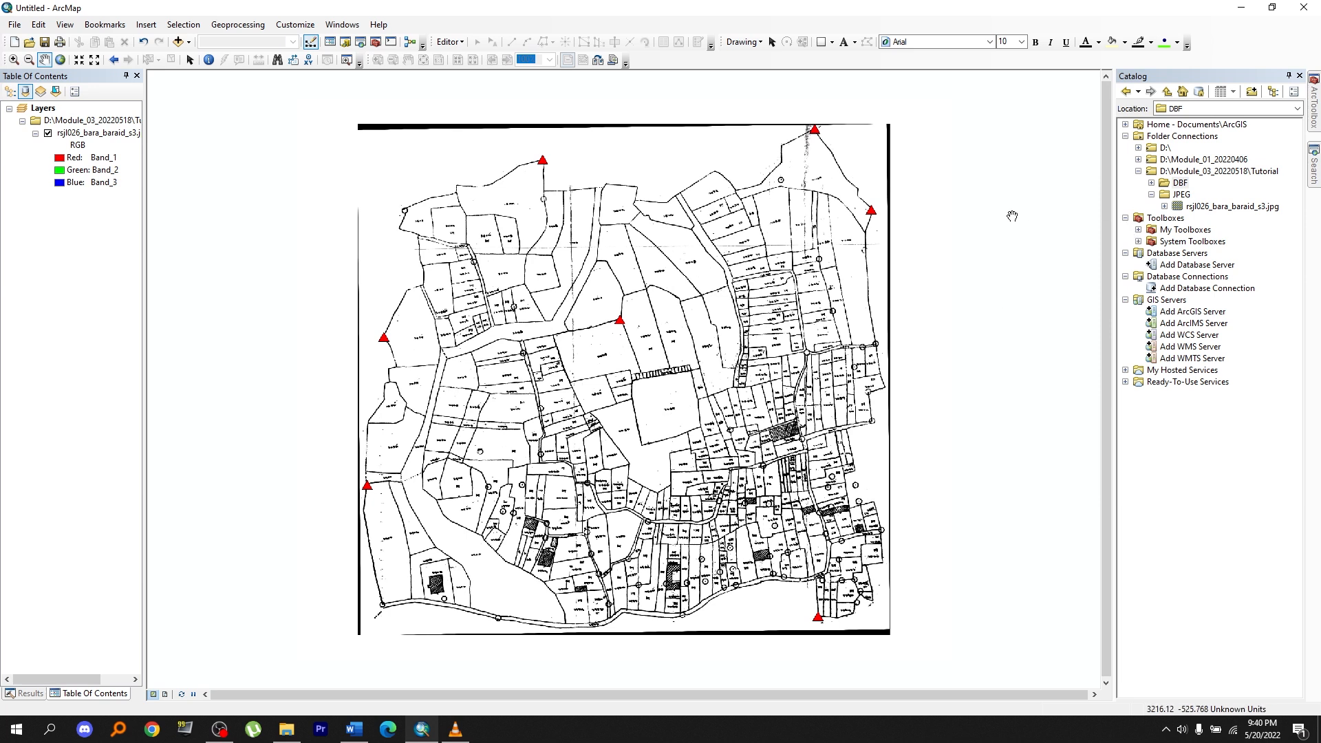
Step: Switch to ArcMap, add the GCP table from rsjl026_bara_baraid_s3.xls to the map and view its records
{"action": "left_click", "coordinate": [1150, 183]}
{"action": "left_click", "coordinate": [1164, 206]}
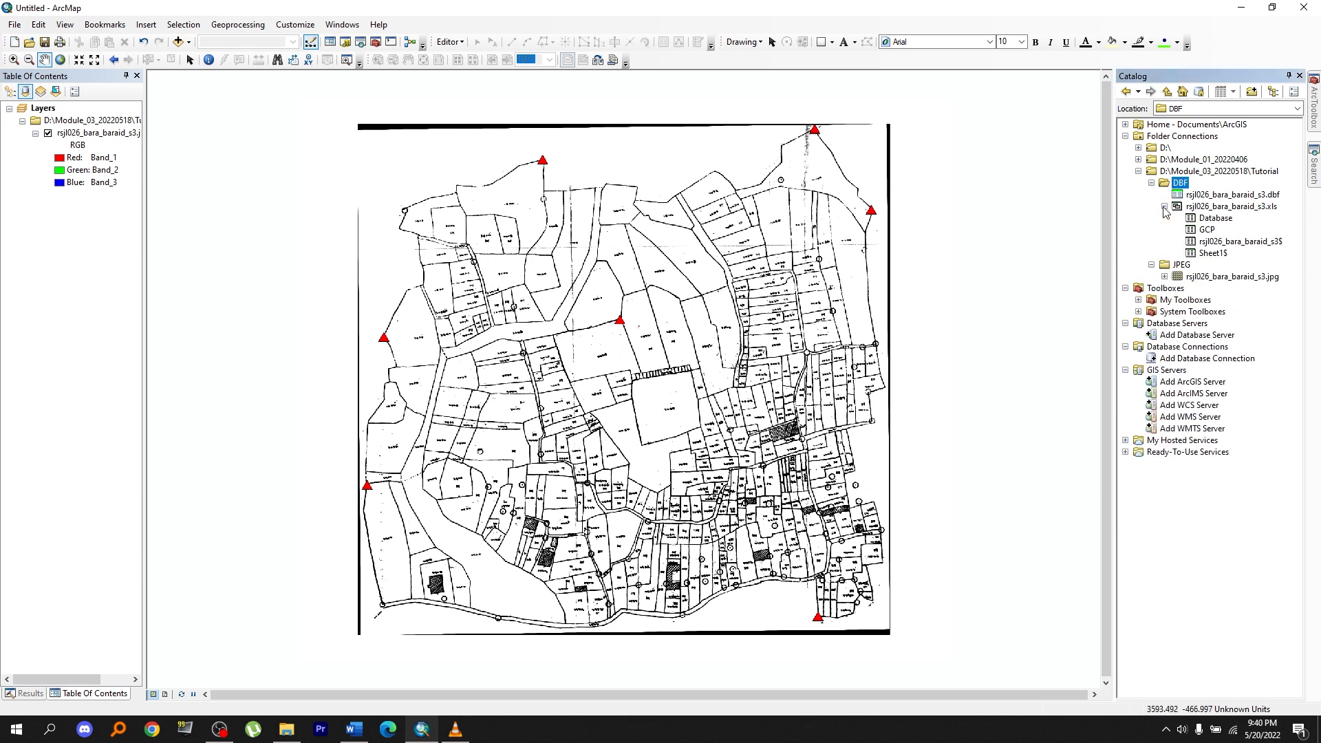
{"action": "left_click_drag", "start_coordinate": [1205, 229], "coordinate": [660, 275]}
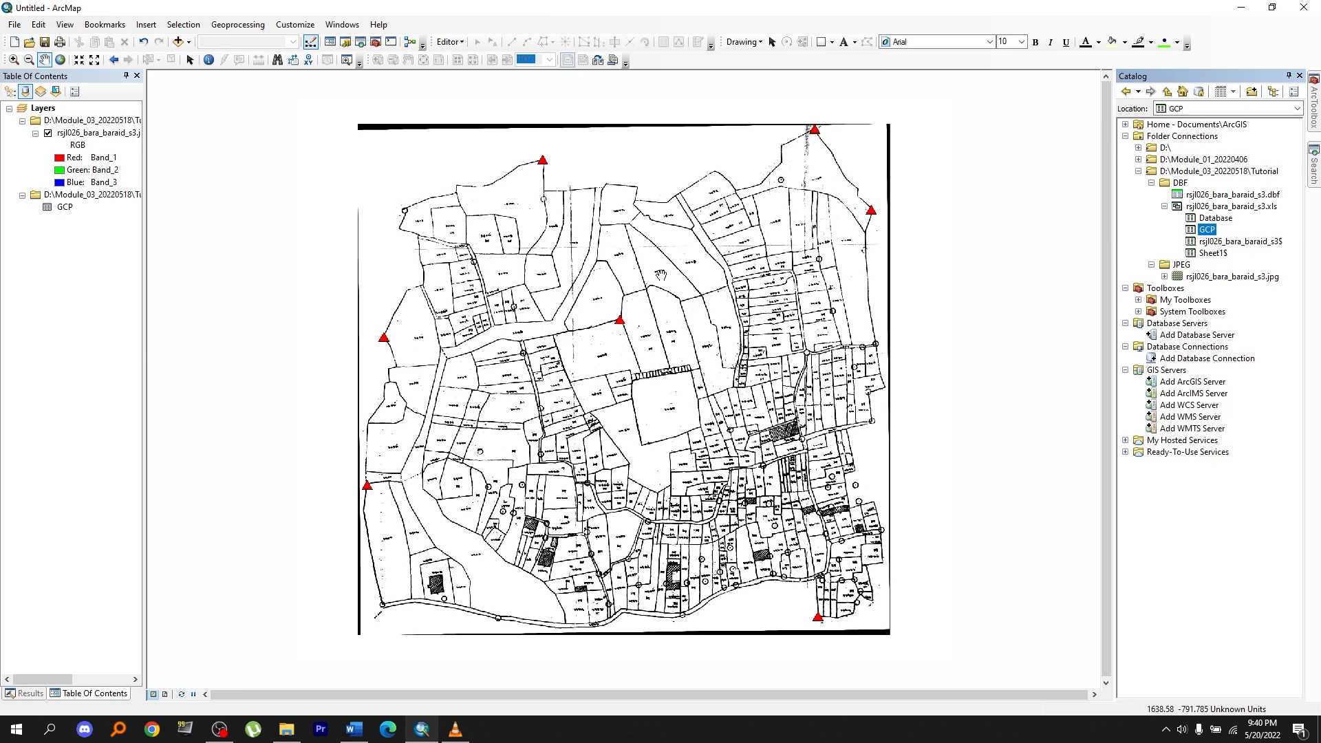
{"action": "right_click", "coordinate": [65, 207]}
{"action": "left_click", "coordinate": [96, 215]}
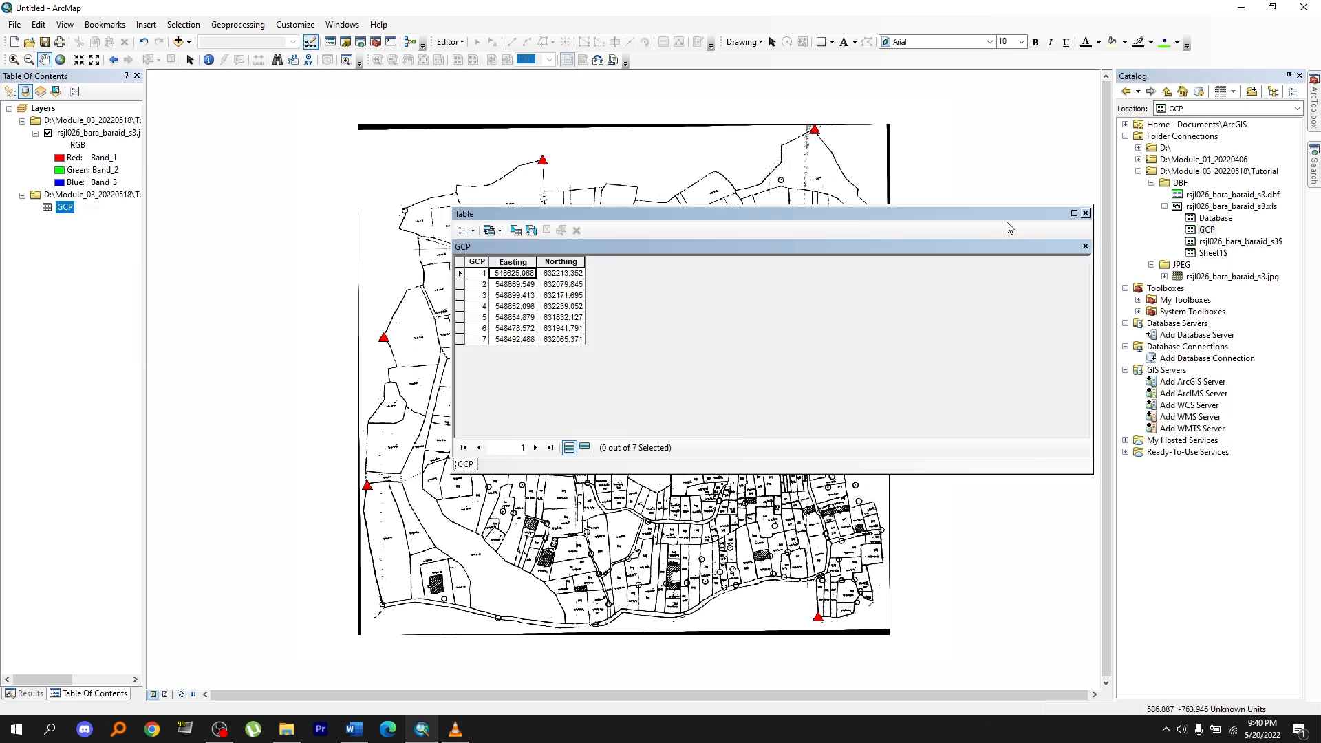
{"action": "left_click", "coordinate": [1086, 213]}
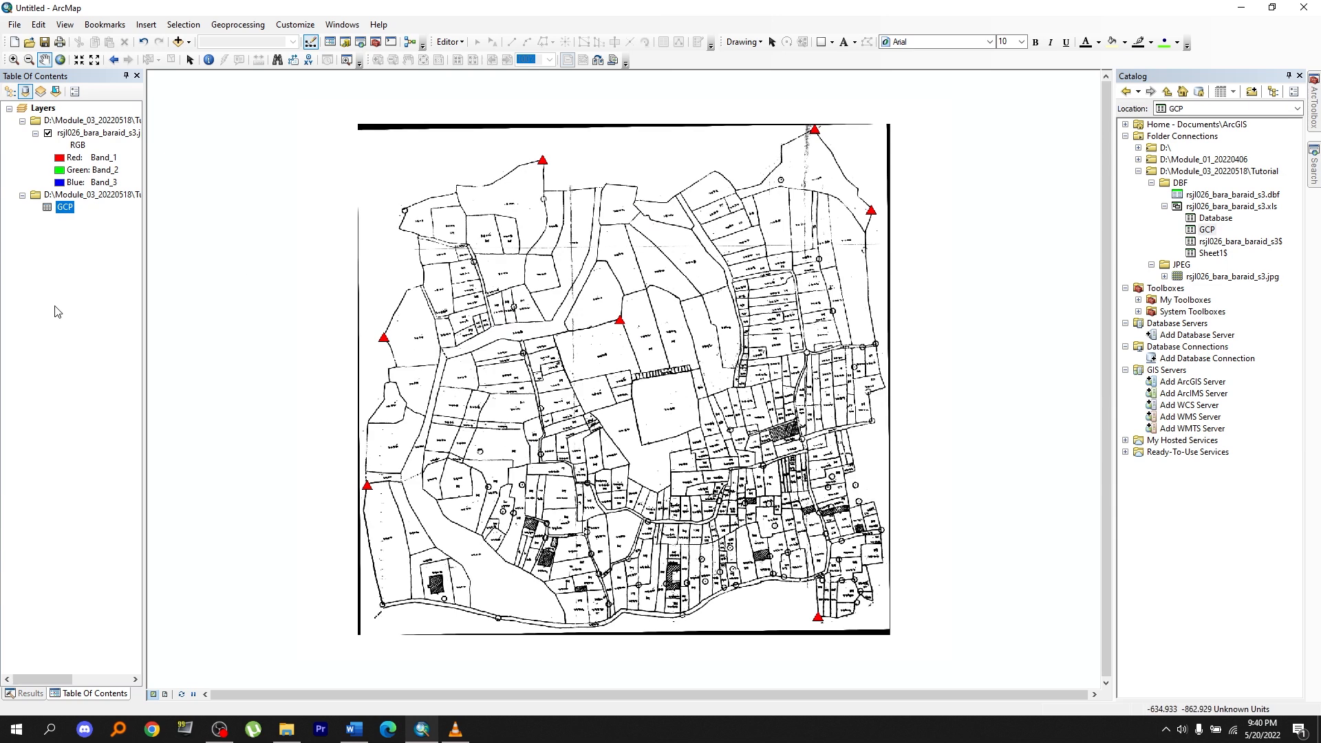
Step: Set up Display XY Data for the GCP table with Easting as X, Northing as Y and coordinate system details shown
{"action": "right_click", "coordinate": [75, 214]}
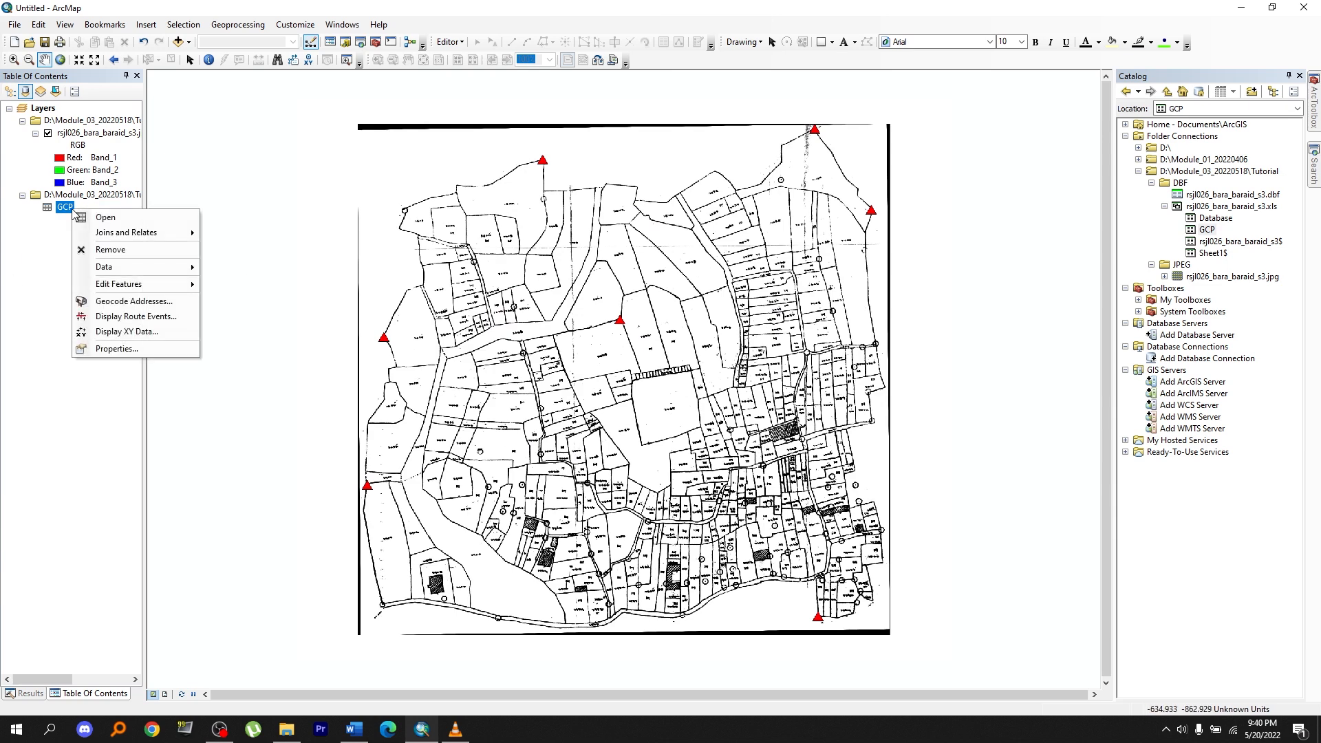
{"action": "left_click", "coordinate": [110, 332]}
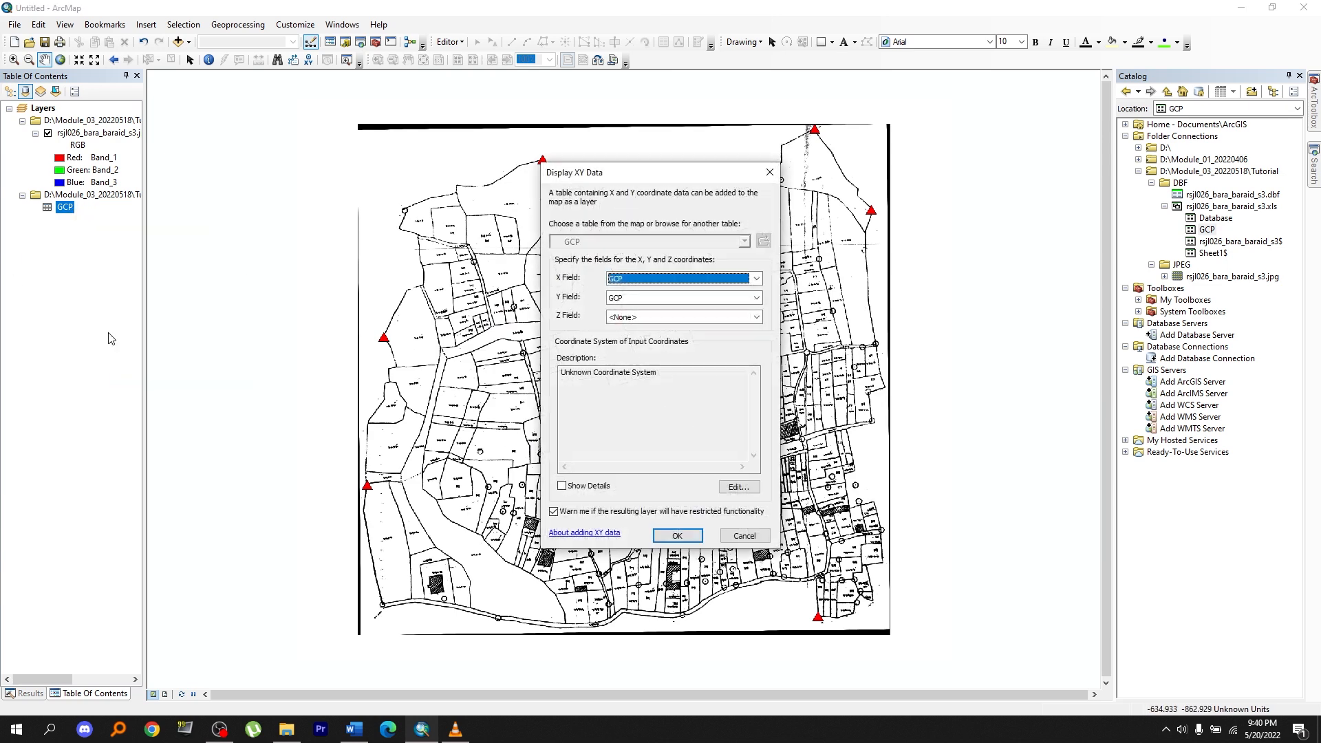
{"action": "left_click", "coordinate": [756, 277]}
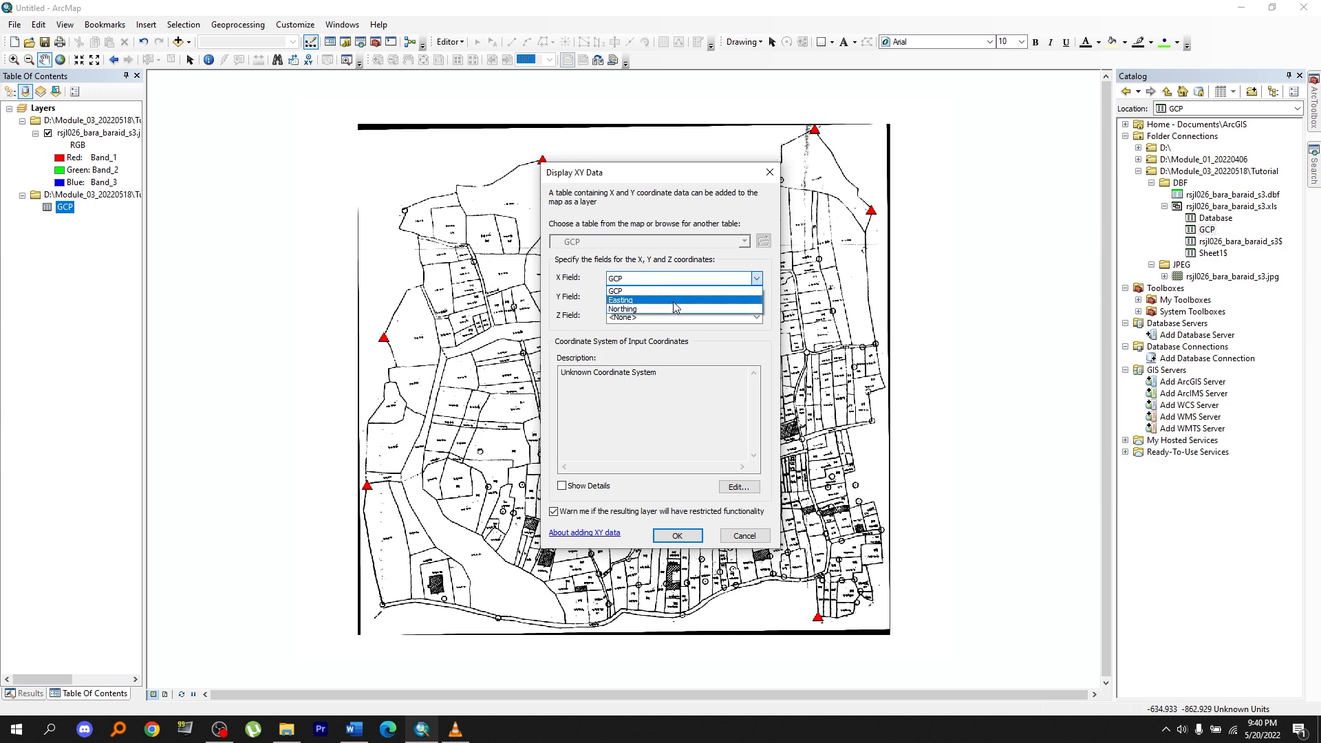
{"action": "left_click", "coordinate": [673, 303]}
{"action": "left_click", "coordinate": [756, 297]}
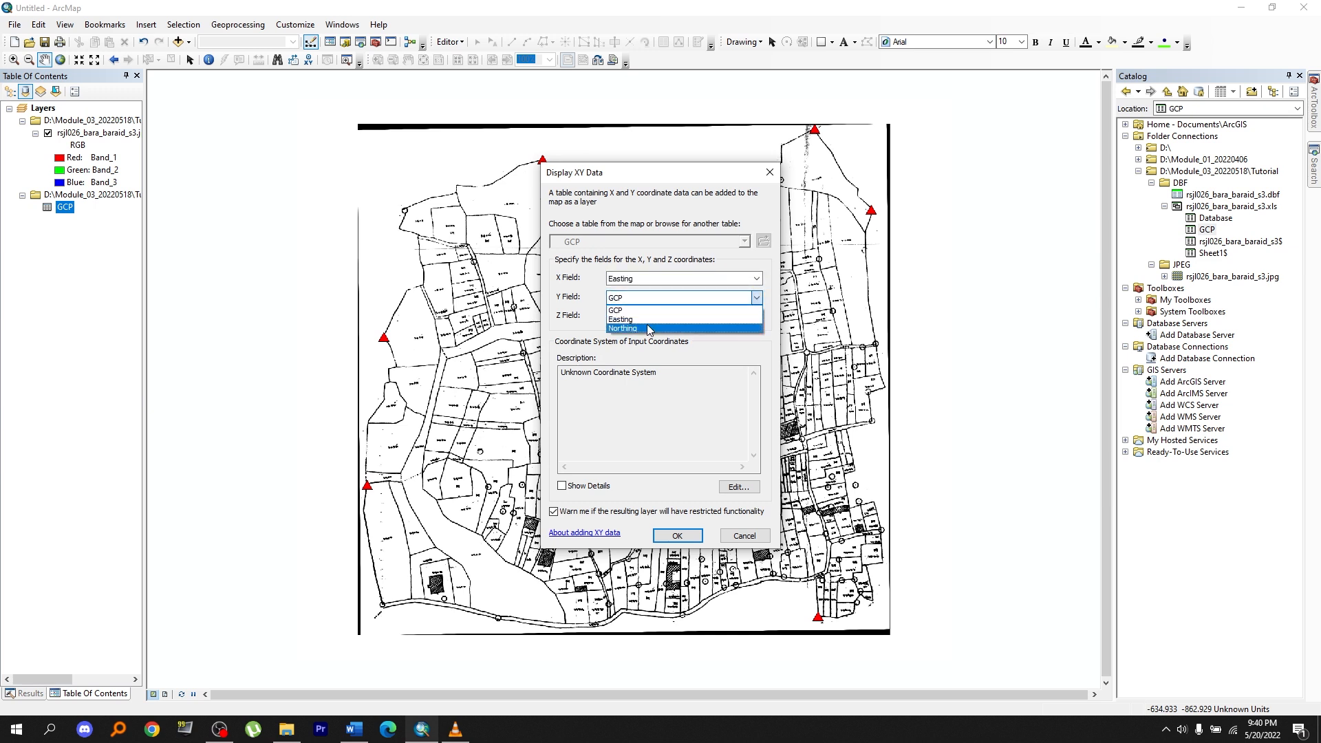
{"action": "left_click", "coordinate": [624, 317]}
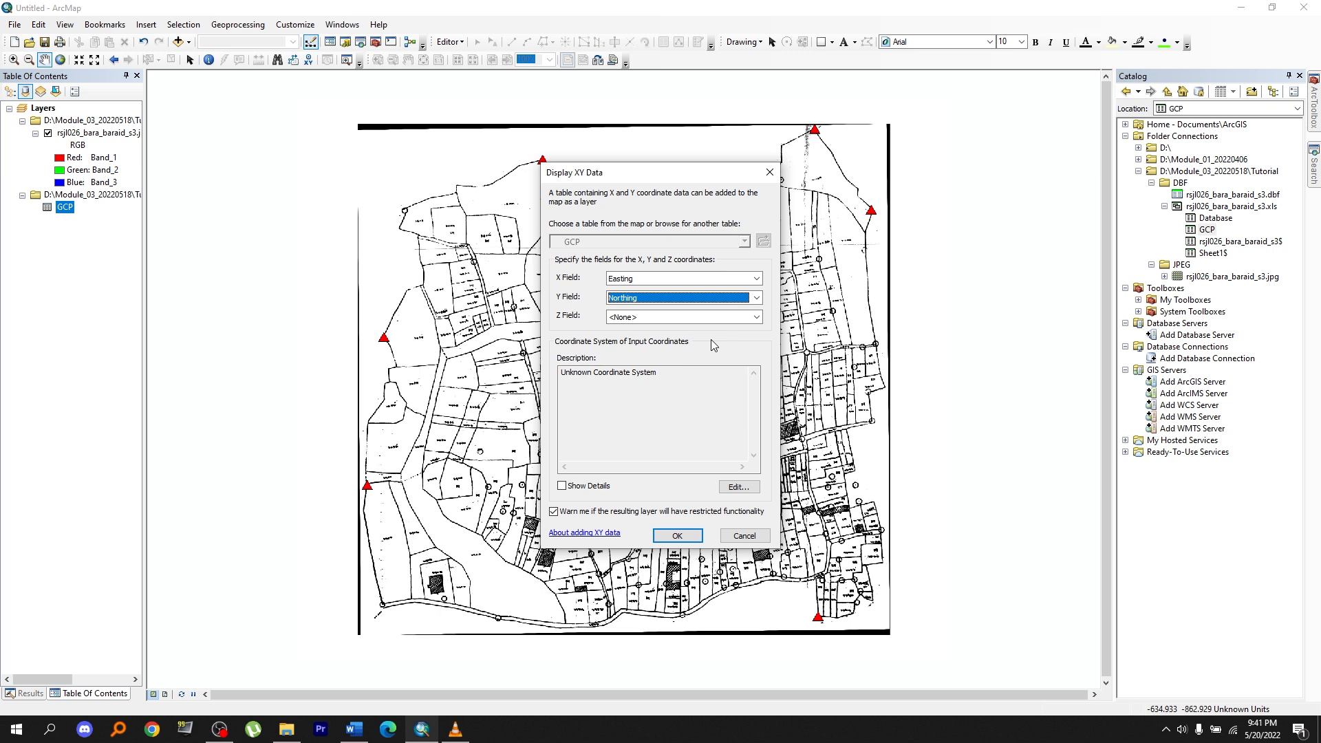
{"action": "left_click", "coordinate": [754, 322]}
{"action": "left_click", "coordinate": [572, 319]}
{"action": "left_click_drag", "start_coordinate": [658, 372], "coordinate": [558, 375]}
{"action": "left_click", "coordinate": [628, 490]}
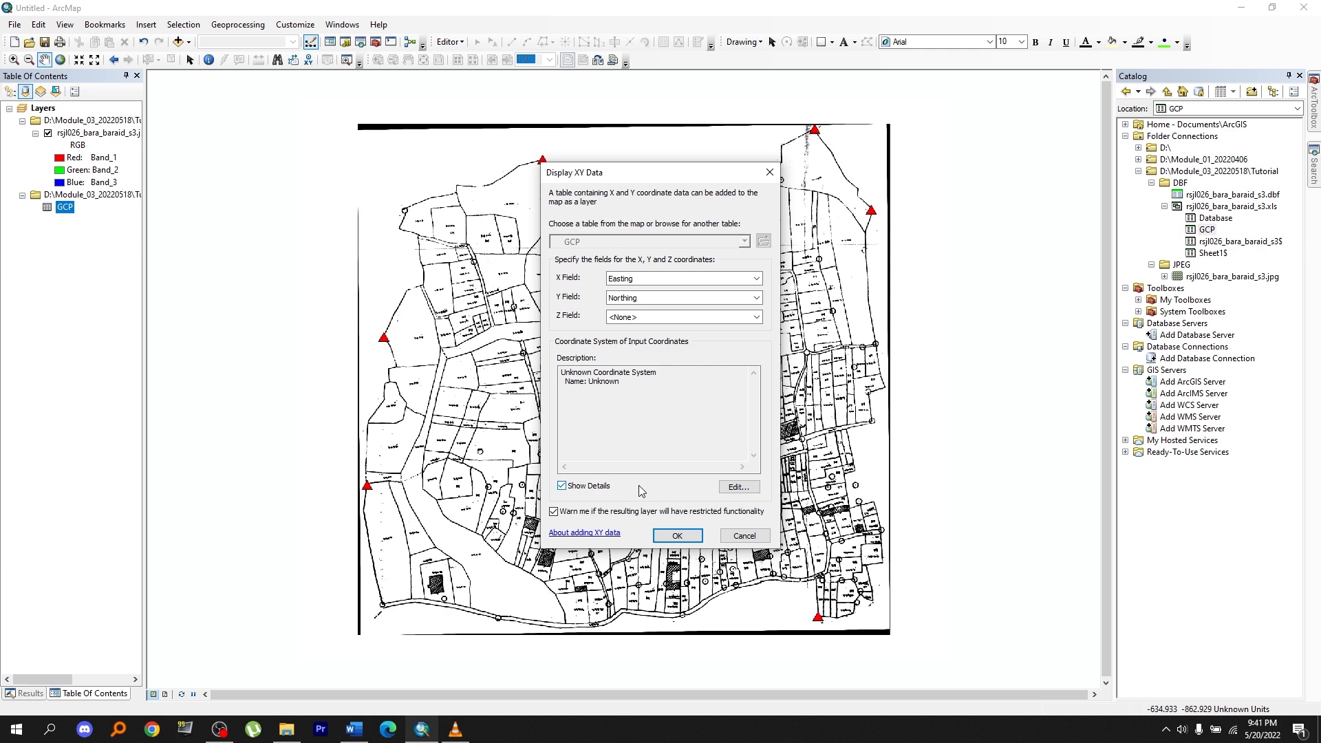
Step: Assign the favorite BTM coordinate system to the input coordinates and create the XY event layer
{"action": "left_click", "coordinate": [738, 487]}
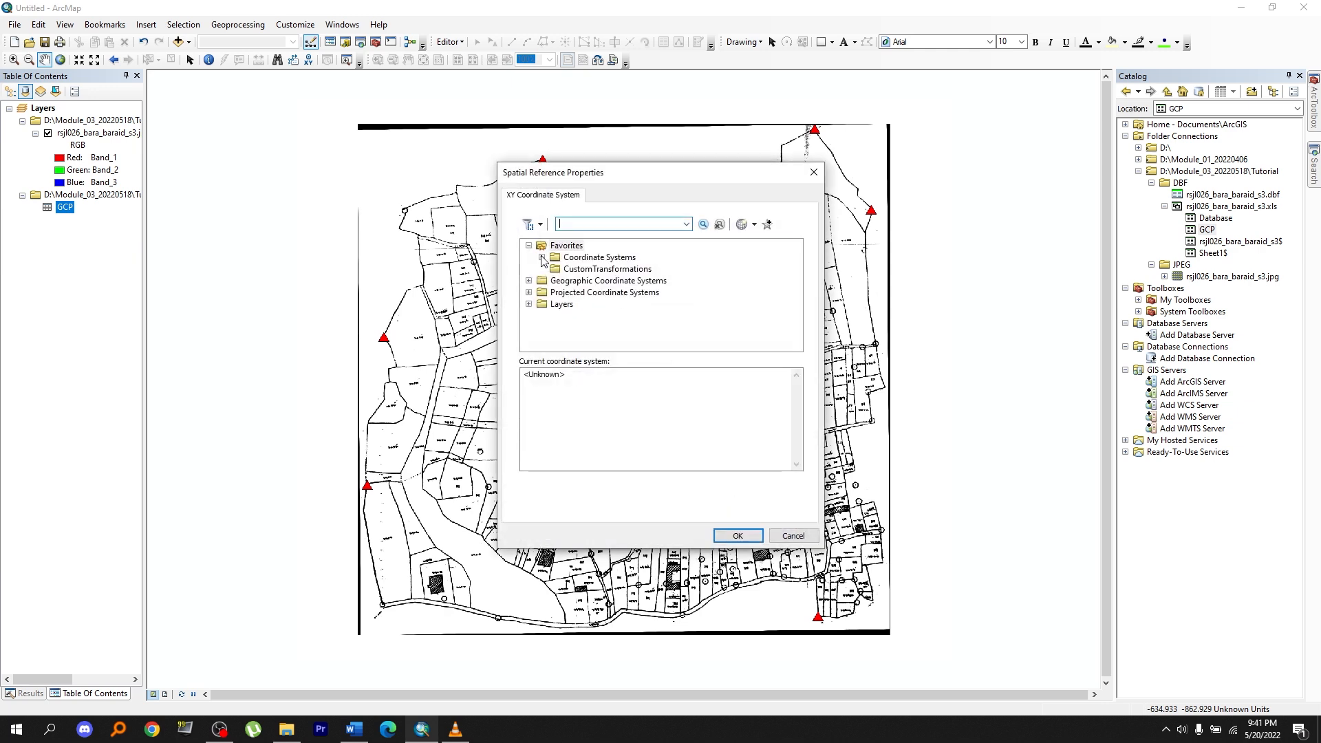
{"action": "left_click", "coordinate": [584, 257]}
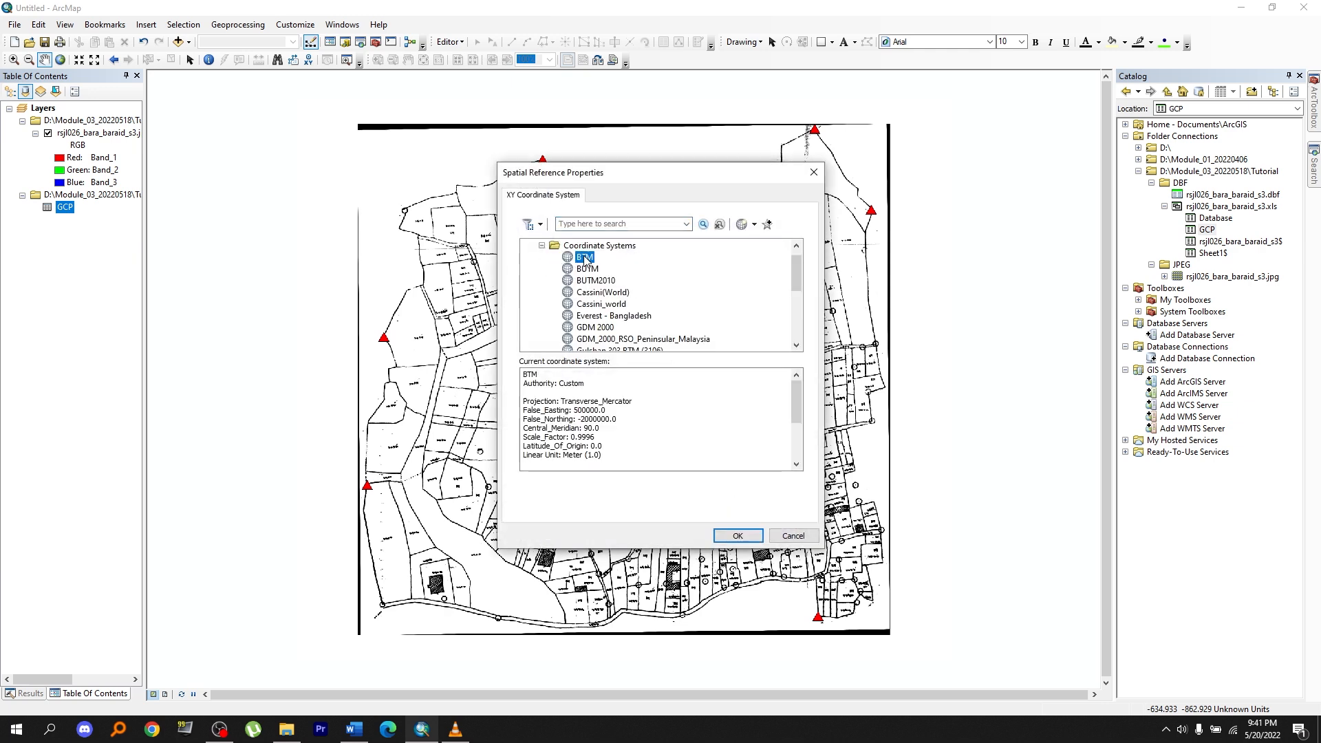
{"action": "left_click", "coordinate": [736, 536]}
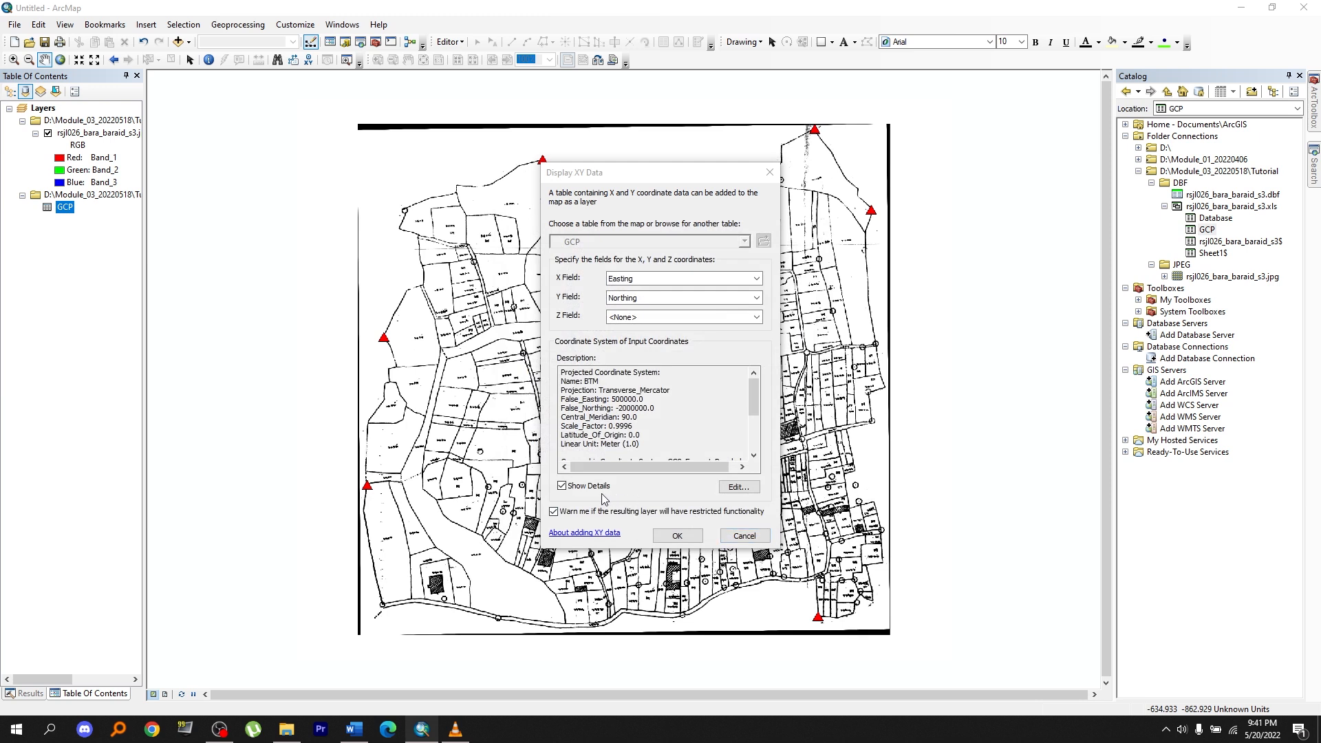
{"action": "left_click", "coordinate": [562, 485]}
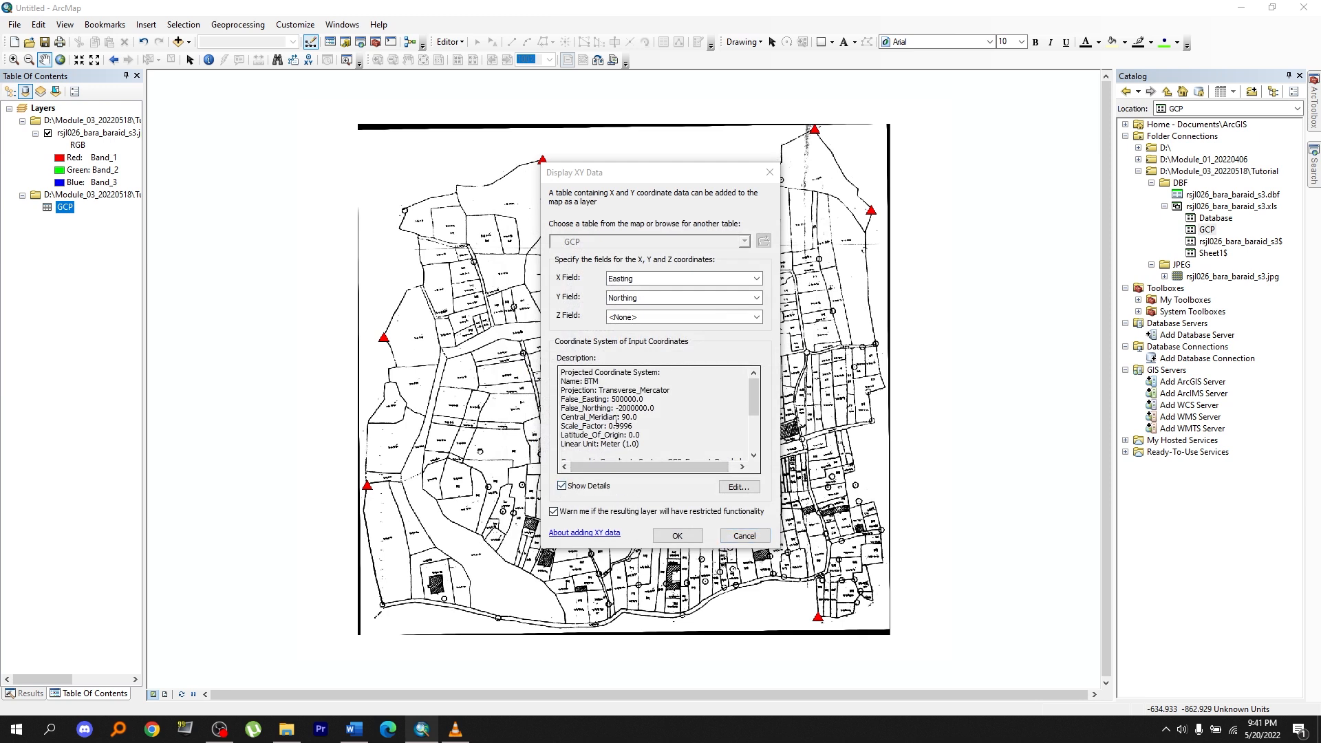
{"action": "left_click_drag", "start_coordinate": [646, 445], "coordinate": [560, 373]}
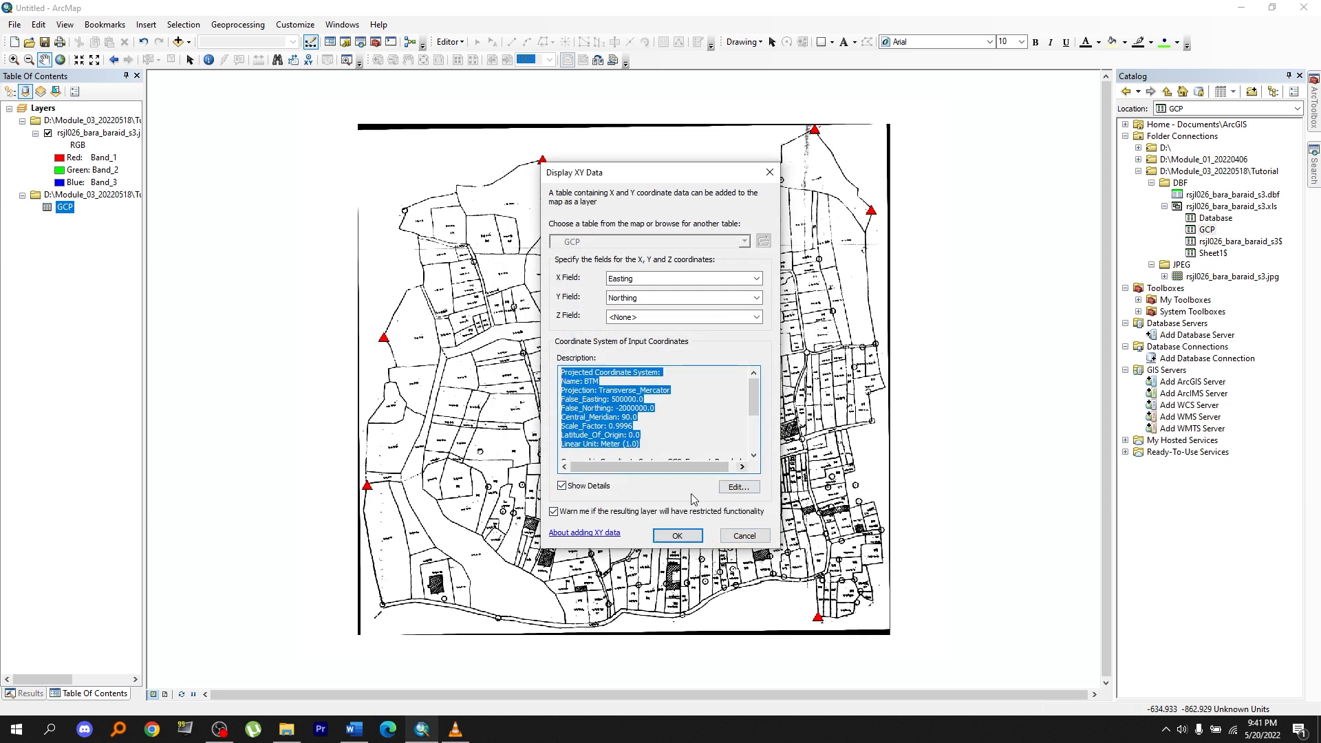
{"action": "left_click", "coordinate": [562, 485]}
{"action": "left_click", "coordinate": [578, 489]}
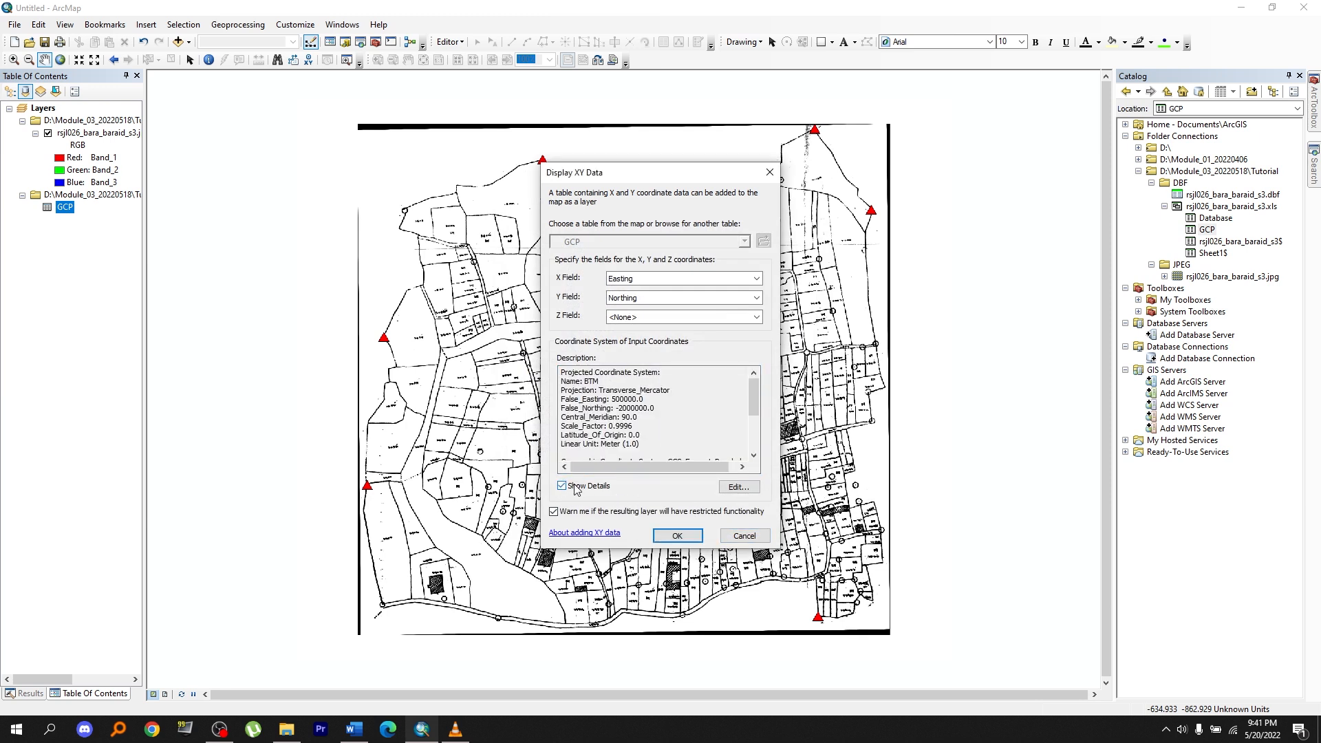
{"action": "left_click", "coordinate": [677, 535]}
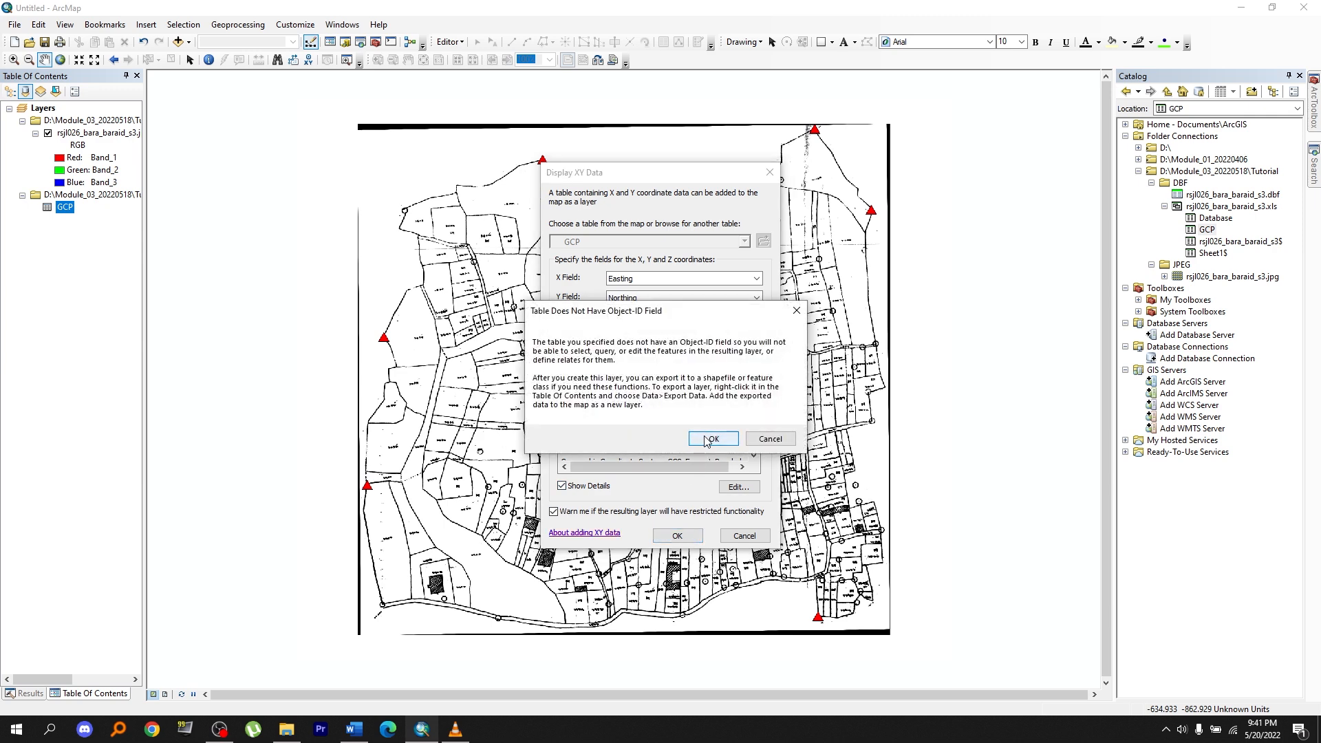
{"action": "left_click", "coordinate": [708, 437]}
Step: Change the GCP Events point symbol to the green circle with a black centre dot
{"action": "left_click", "coordinate": [59, 145]}
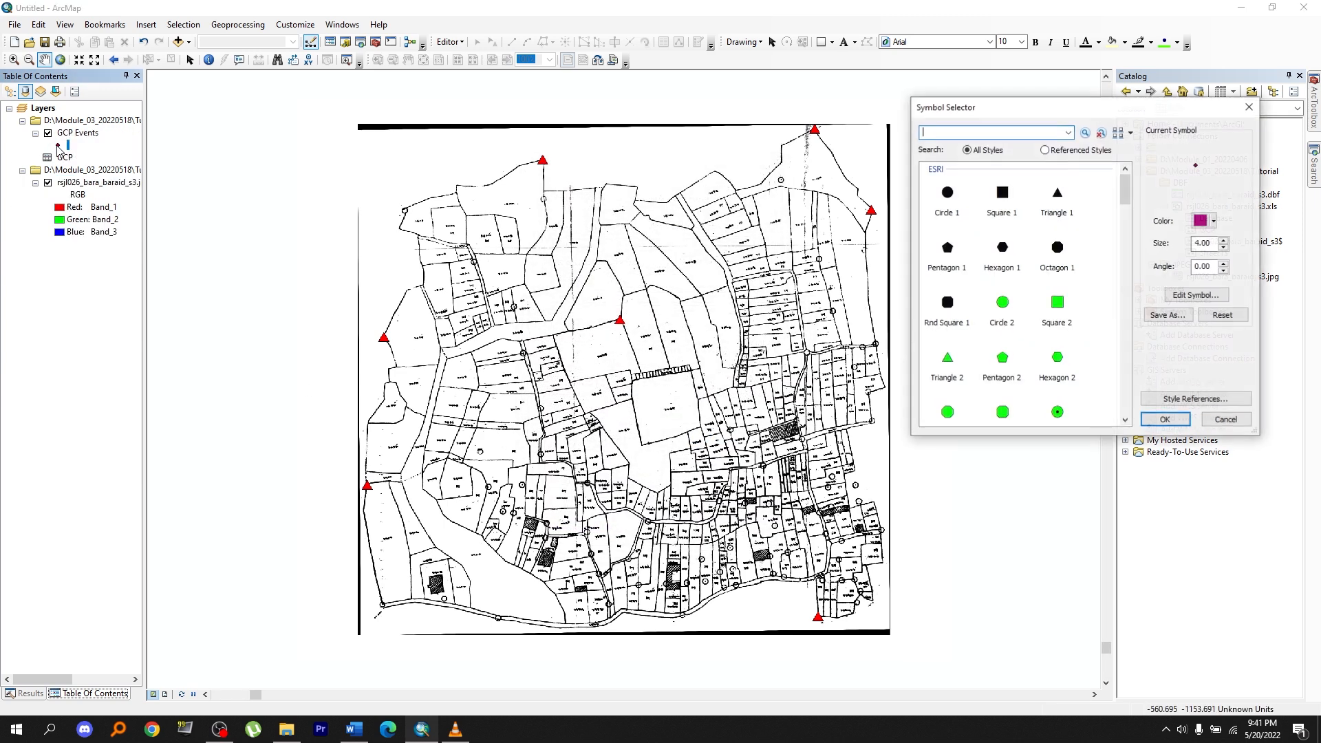
{"action": "left_click", "coordinate": [1057, 401]}
{"action": "left_click", "coordinate": [1162, 420]}
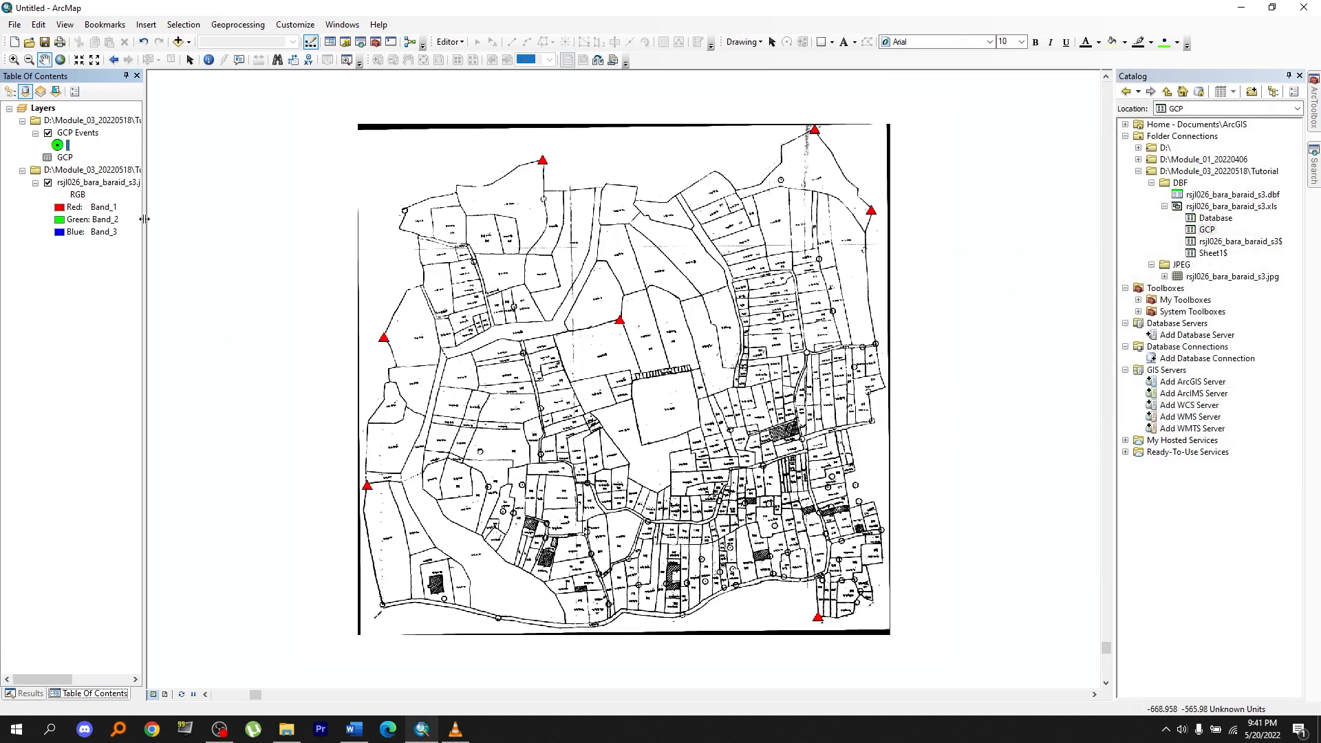
Step: Zoom to the GCP Events layer and to the rsjl026_bara_baraid_s3.jpg layer to compare their locations
{"action": "right_click", "coordinate": [57, 146]}
{"action": "right_click", "coordinate": [72, 134]}
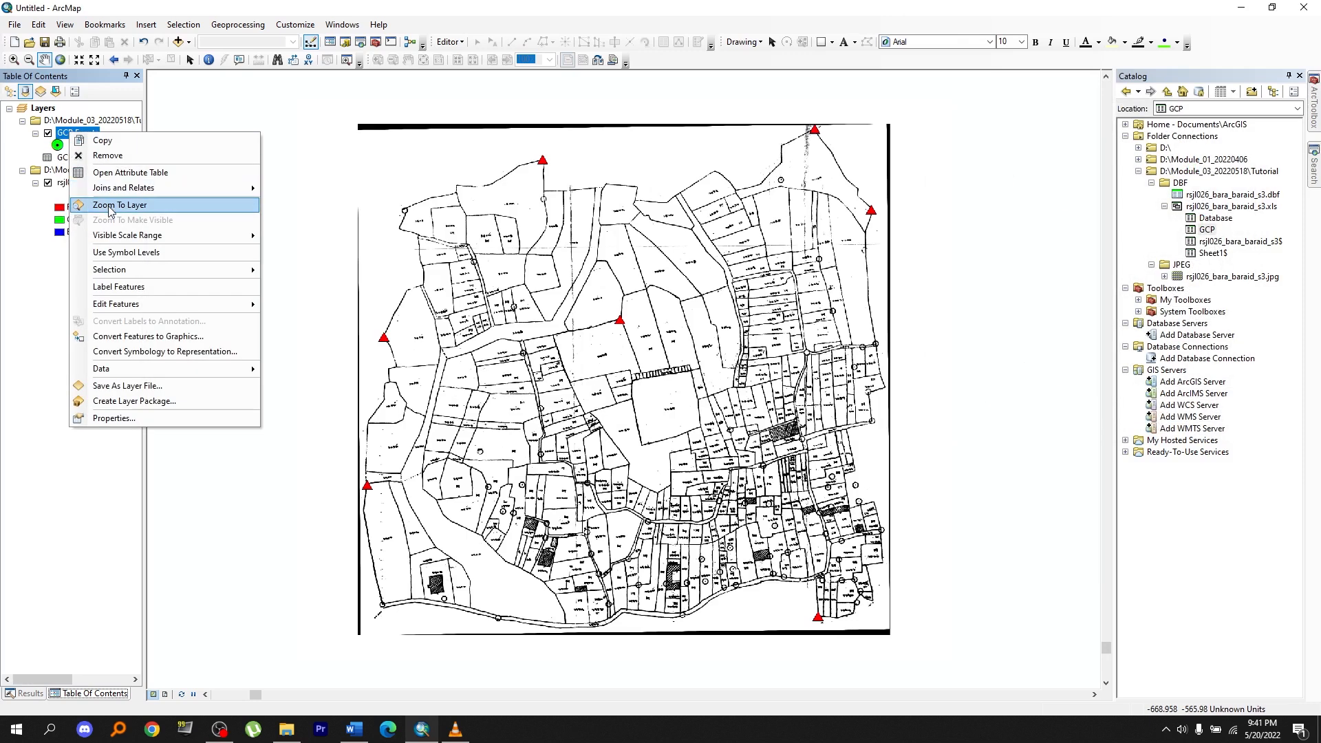
{"action": "left_click", "coordinate": [105, 205]}
{"action": "left_click", "coordinate": [84, 183]}
{"action": "right_click", "coordinate": [84, 183]}
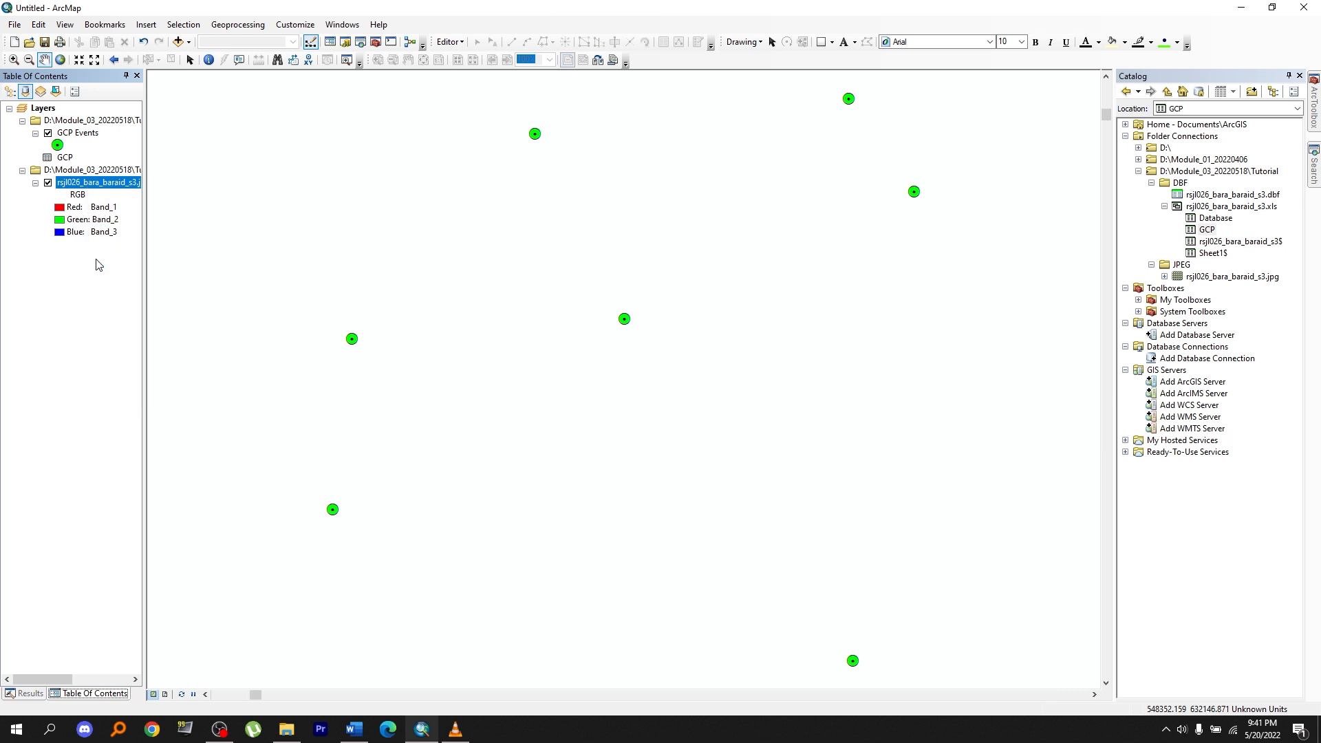
{"action": "left_click", "coordinate": [110, 258]}
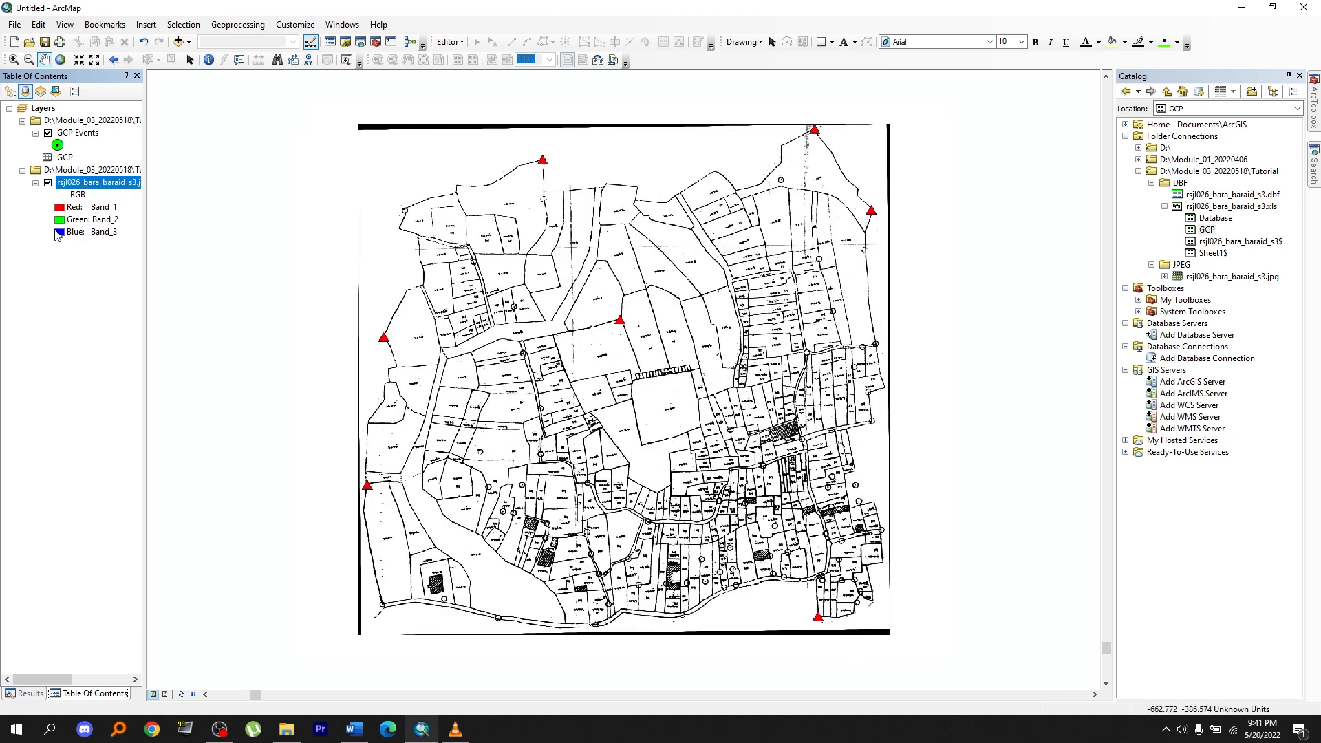
{"action": "left_click", "coordinate": [74, 293]}
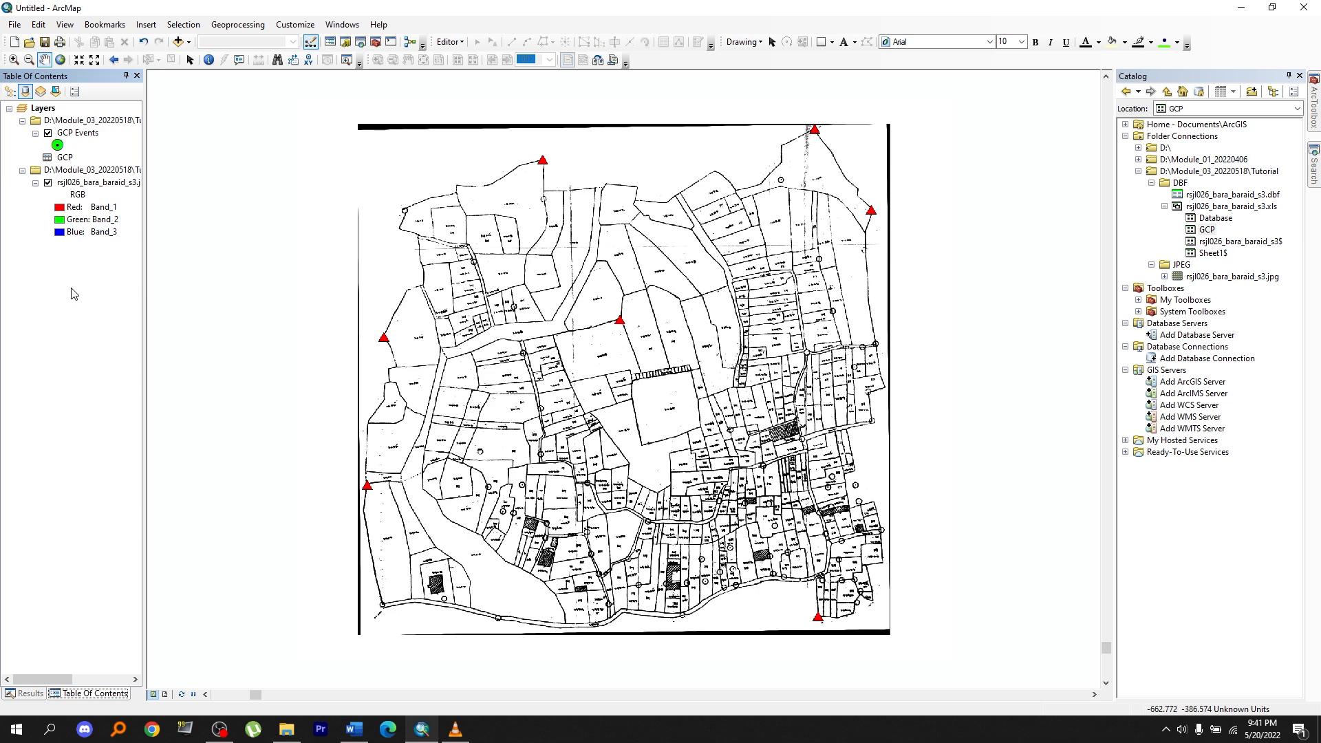
Step: Show the Georeferencing toolbar and dock it beside the other toolbars above the map
{"action": "right_click", "coordinate": [642, 28]}
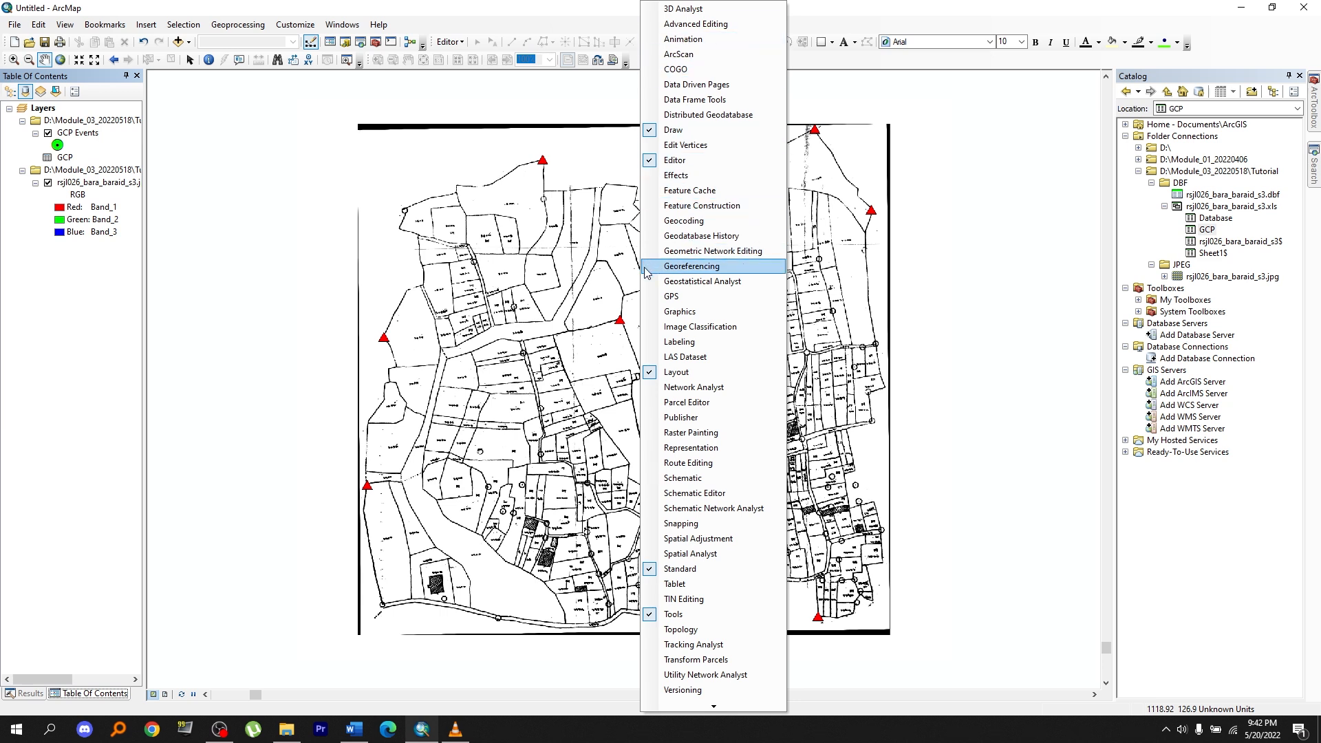
{"action": "left_click", "coordinate": [691, 267]}
{"action": "left_click_drag", "start_coordinate": [269, 87], "coordinate": [701, 68]}
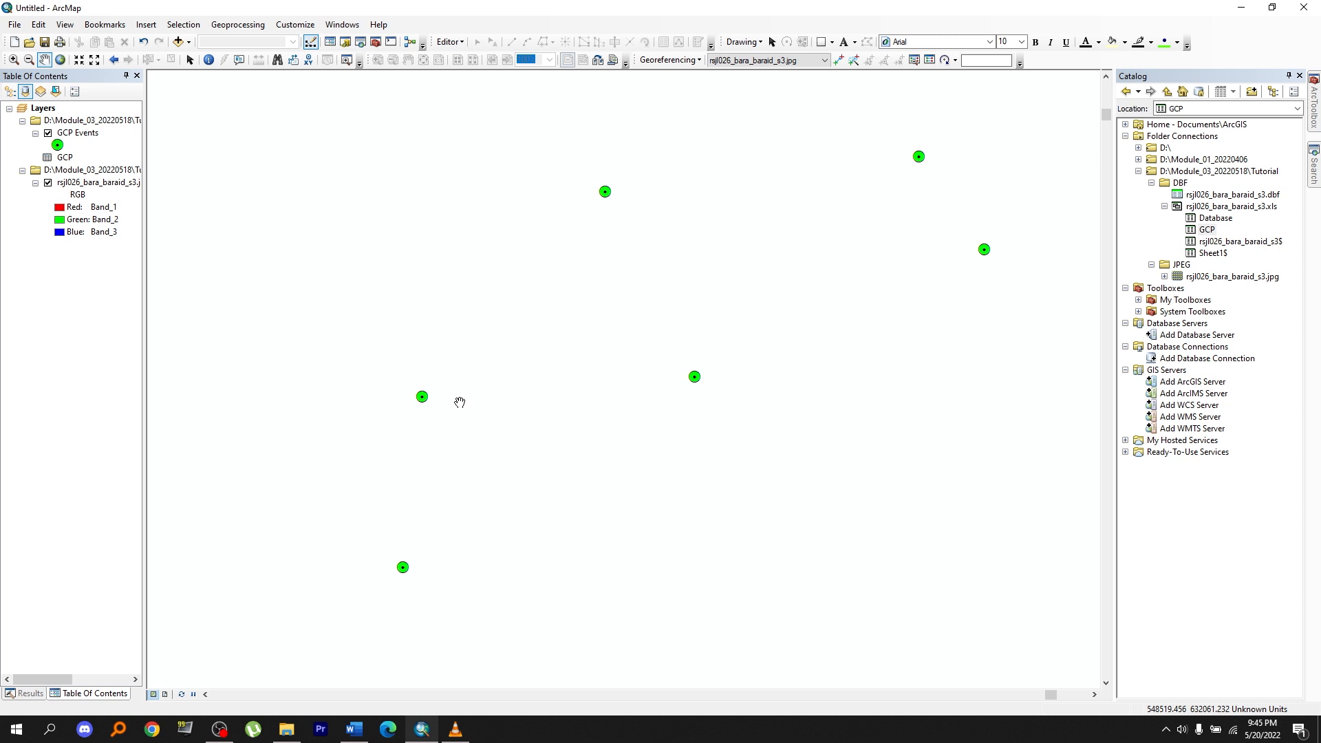
Step: Choose rsjl026_bara_baraid_s3.jpg as the georeferencing layer and fit it to the display around the GCP points
{"action": "left_click", "coordinate": [824, 60]}
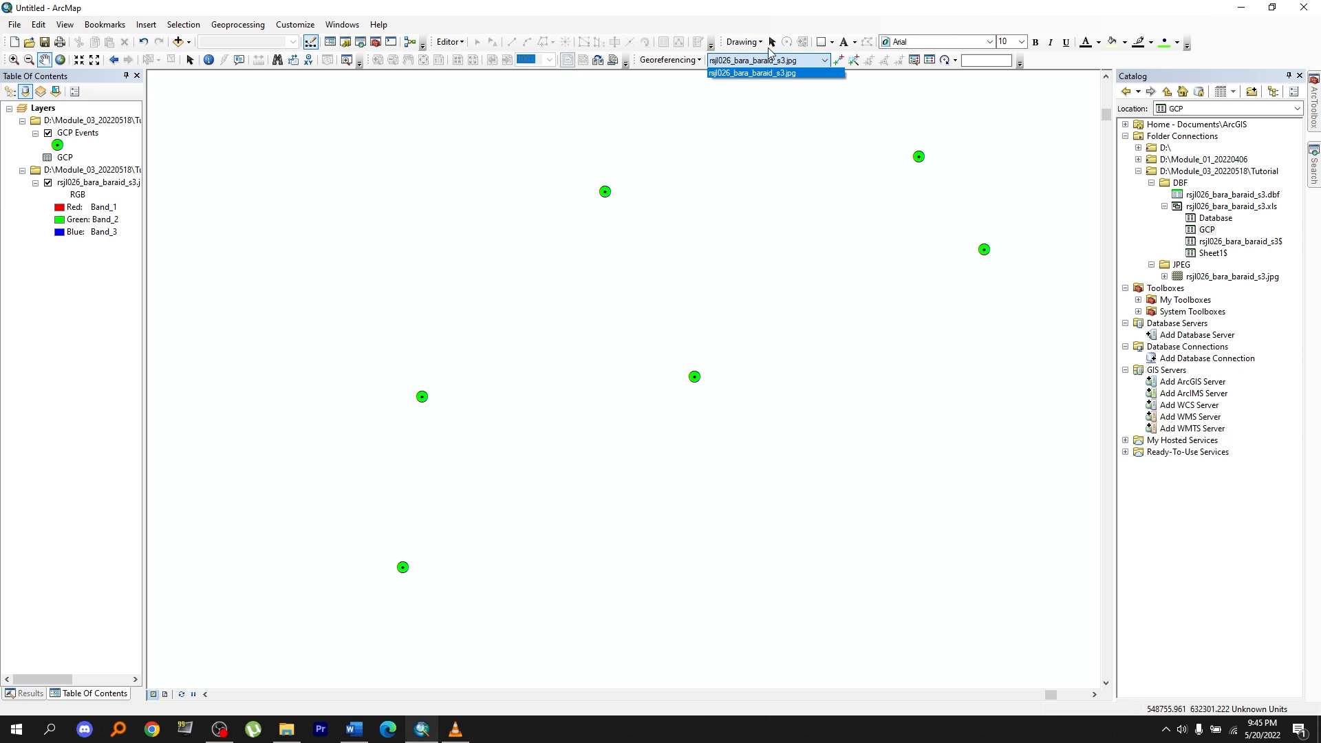
{"action": "left_click", "coordinate": [795, 74]}
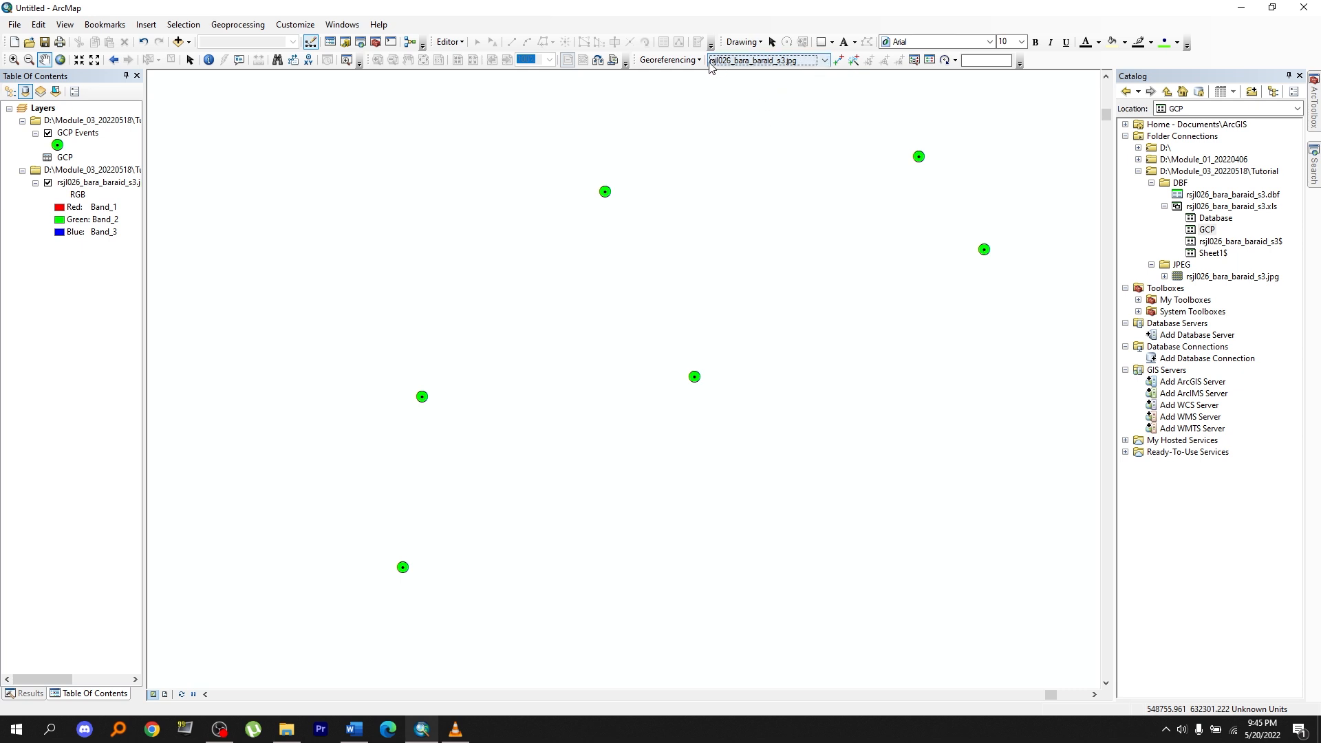
{"action": "left_click", "coordinate": [690, 62]}
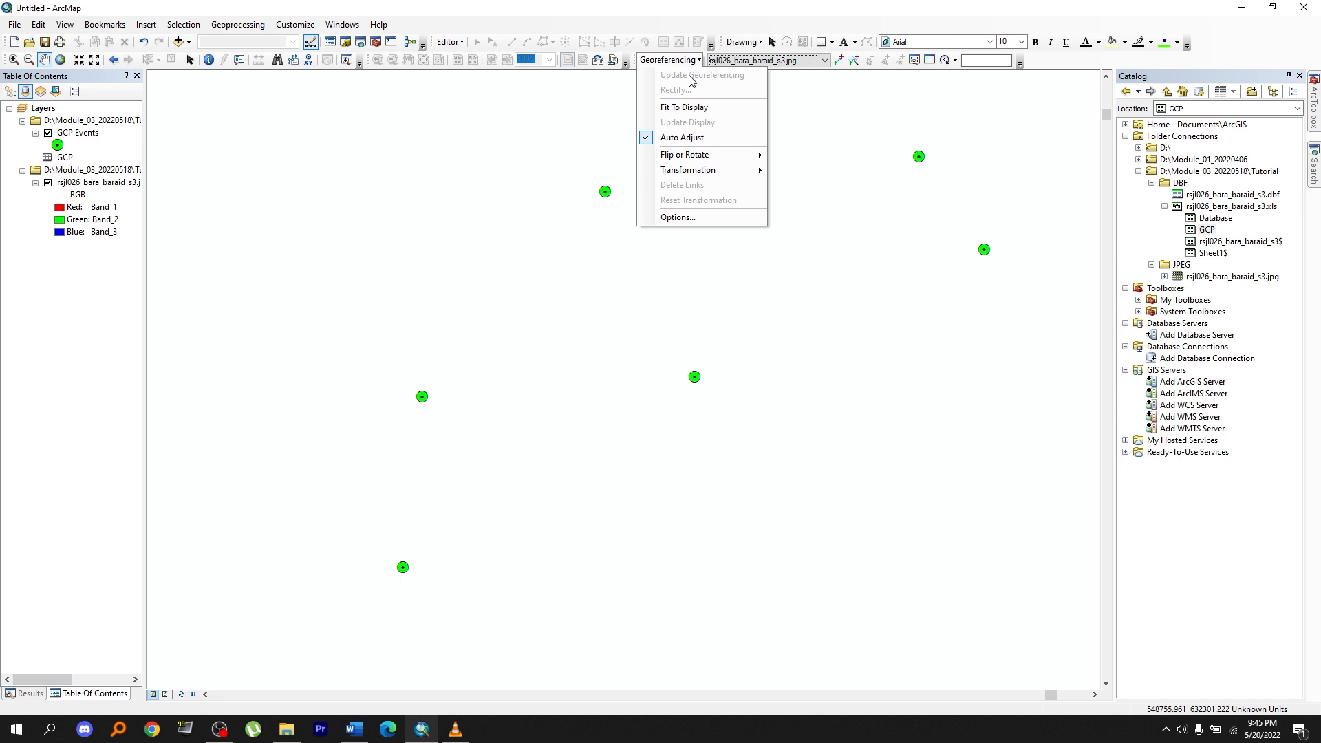
{"action": "left_click", "coordinate": [690, 108]}
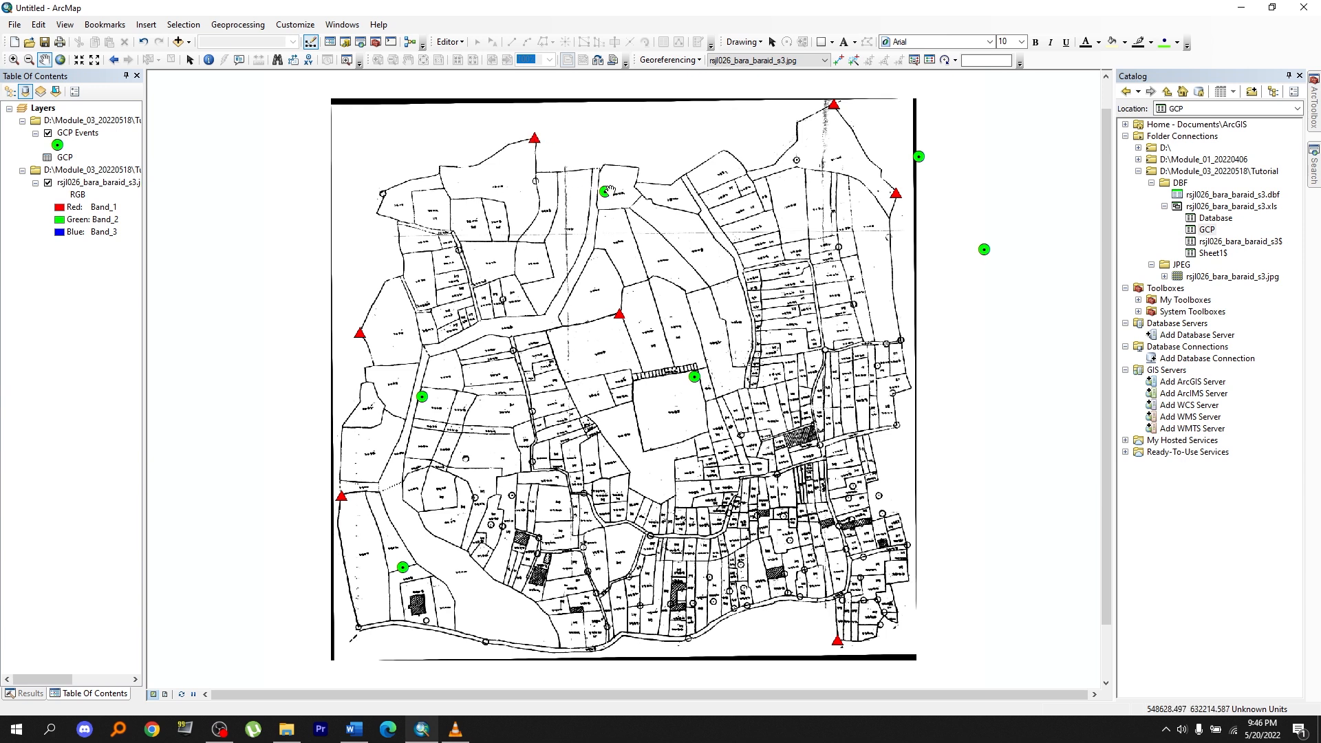
Step: Scale the scanned map with the georeferencing Scale tool until its size roughly matches the GCP point spread
{"action": "left_click", "coordinate": [955, 61]}
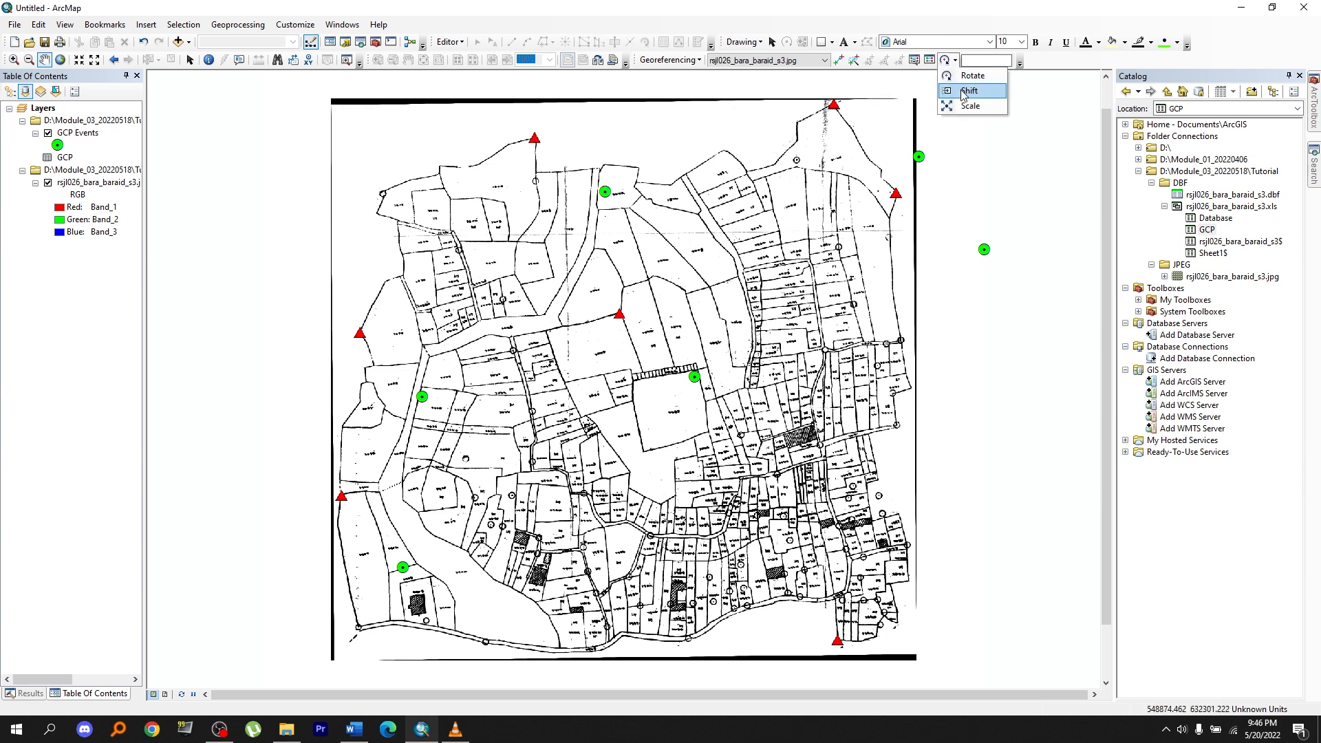
{"action": "left_click", "coordinate": [963, 105]}
{"action": "left_click_drag", "start_coordinate": [687, 162], "coordinate": [755, 209]}
{"action": "left_click", "coordinate": [970, 105]}
{"action": "left_click_drag", "start_coordinate": [979, 151], "coordinate": [832, 188]}
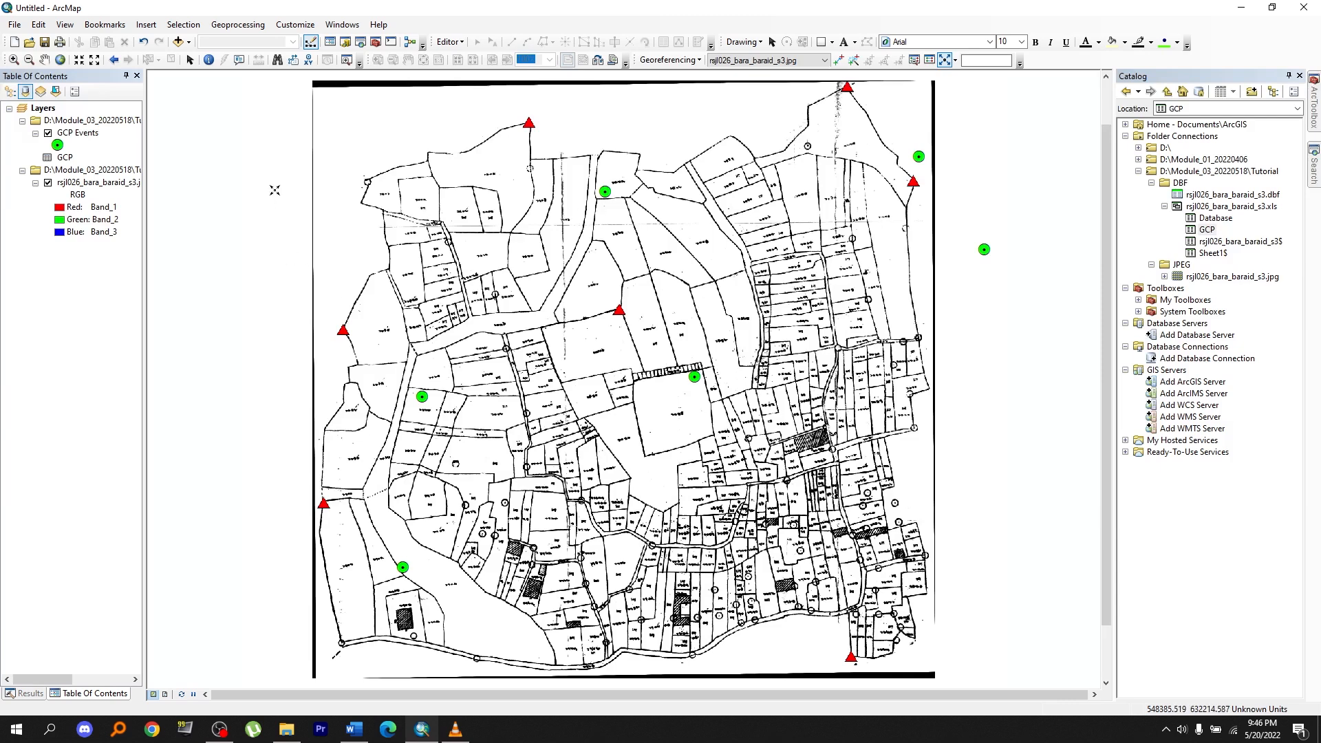
Step: Save the map document as Tutorial in the Module_03_20220518 folder
{"action": "left_click", "coordinate": [9, 28]}
{"action": "left_click", "coordinate": [35, 72]}
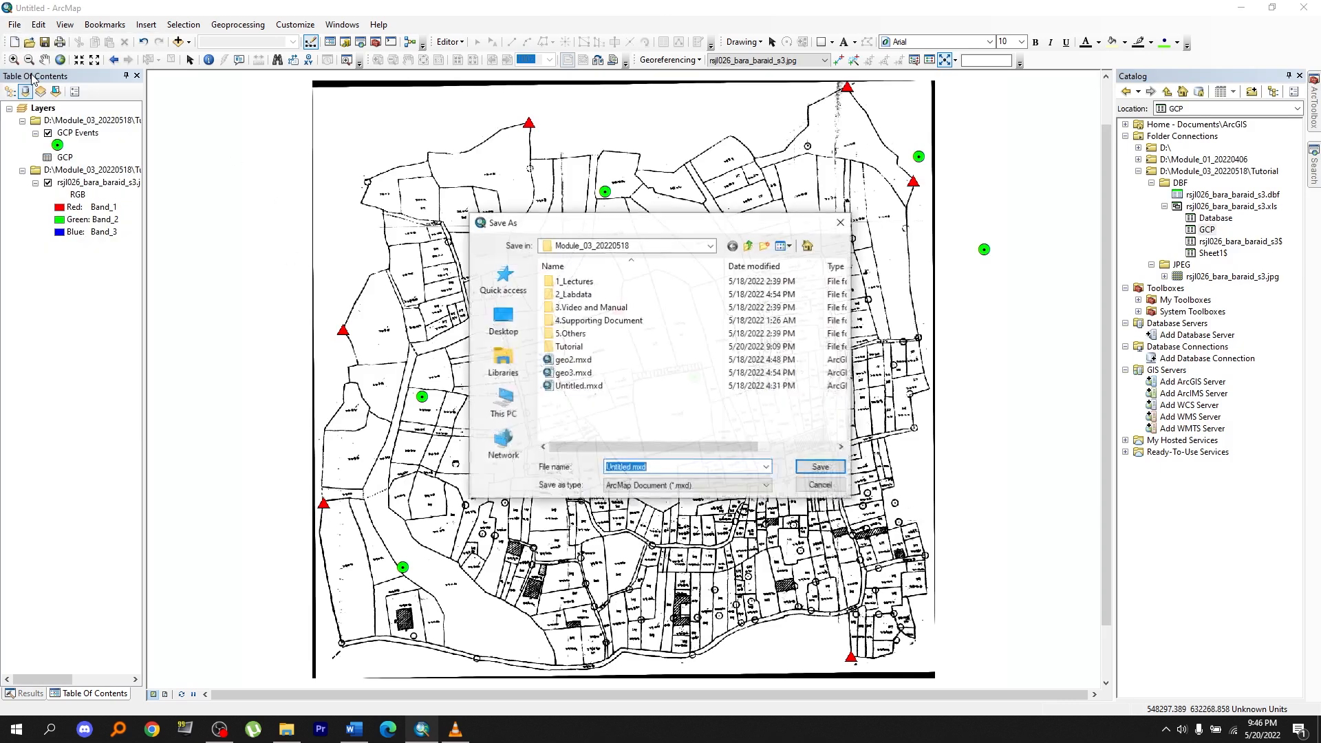
{"action": "left_click", "coordinate": [586, 347]}
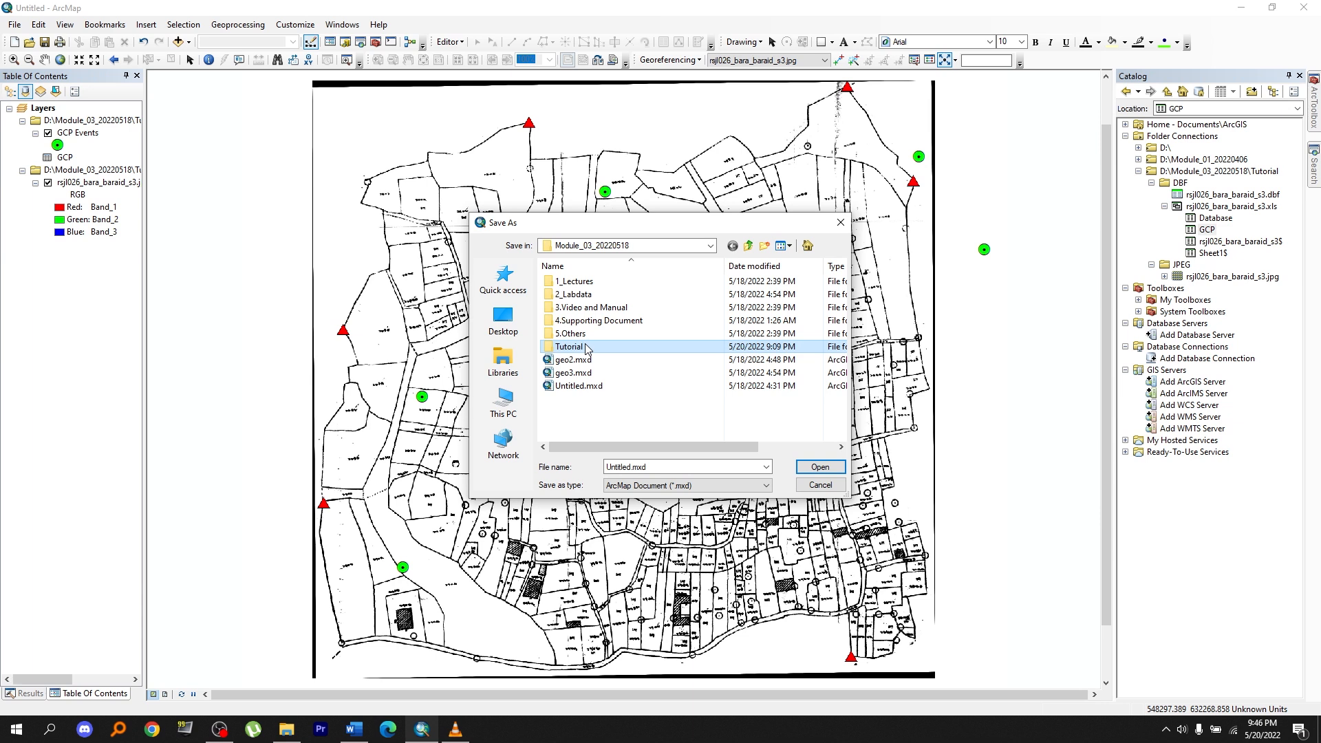
{"action": "left_click", "coordinate": [632, 468]}
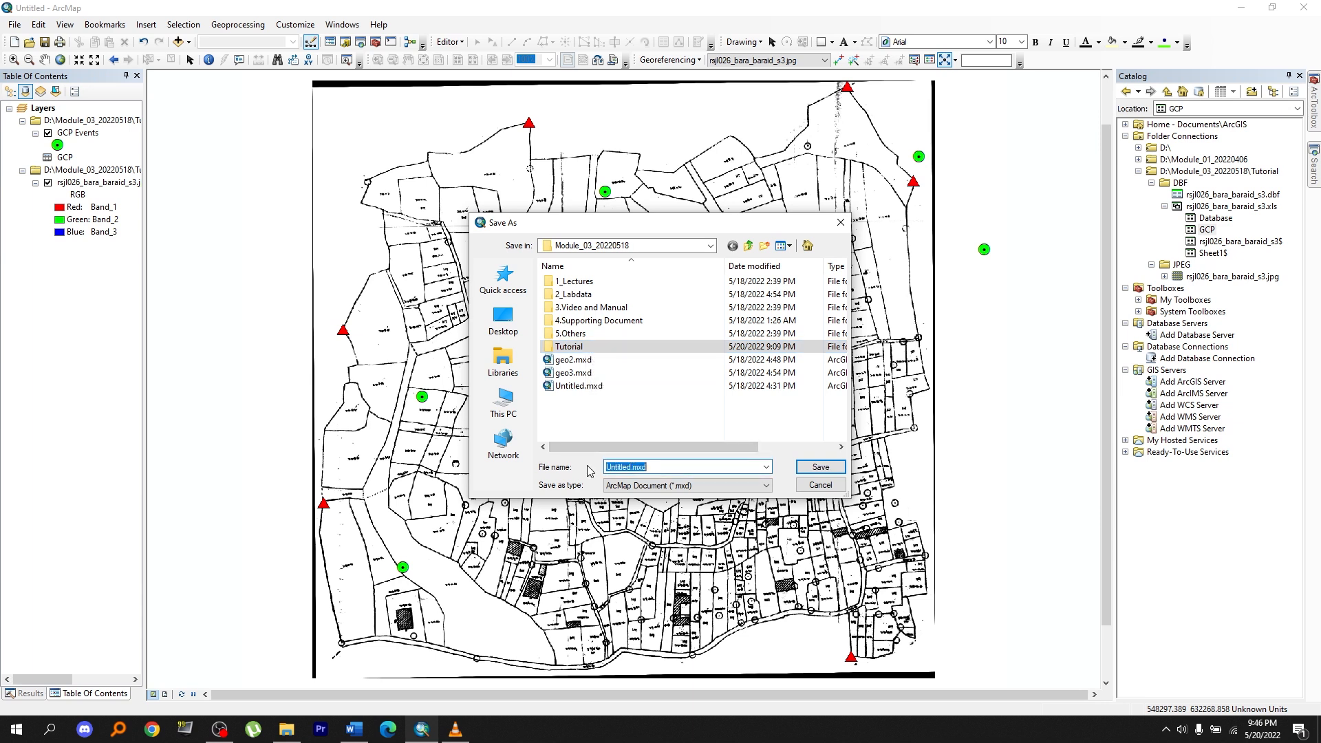
{"action": "type", "text": "Tu"}
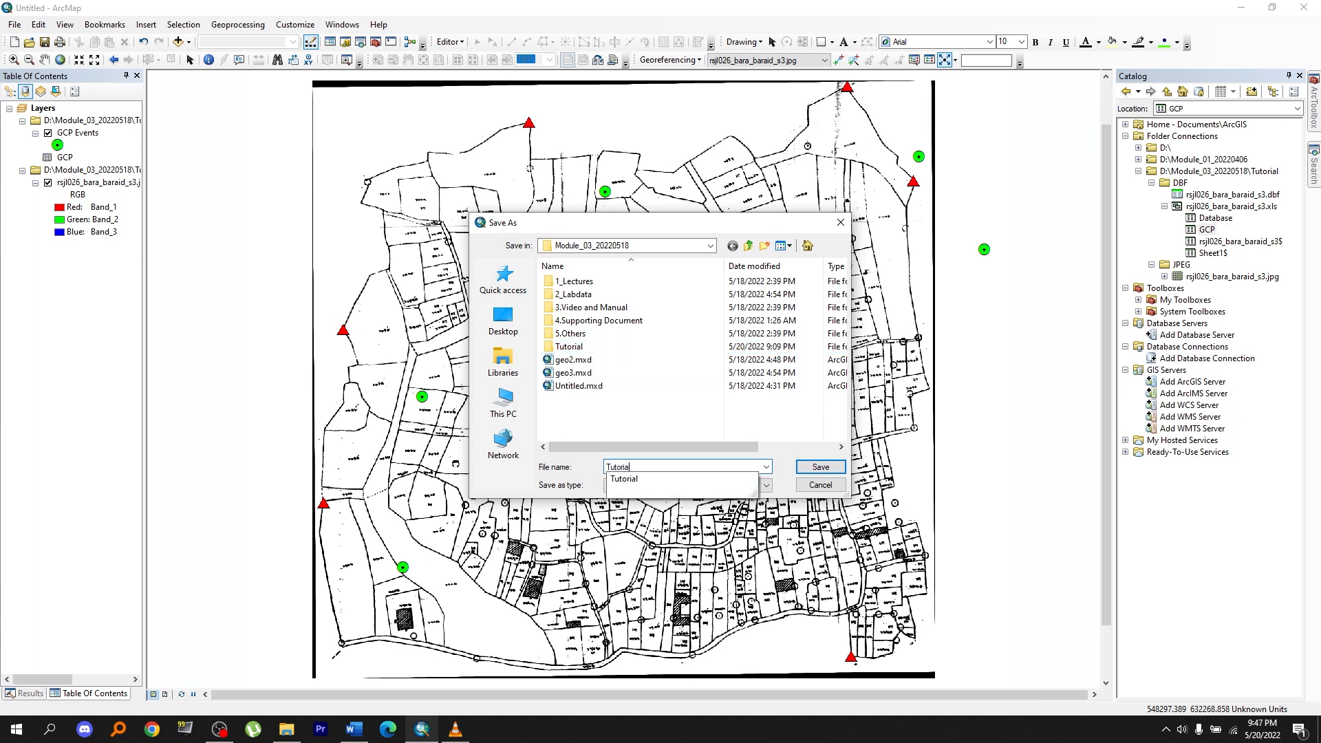
{"action": "type", "text": "toria"}
{"action": "left_click", "coordinate": [665, 479]}
{"action": "left_click", "coordinate": [821, 467]}
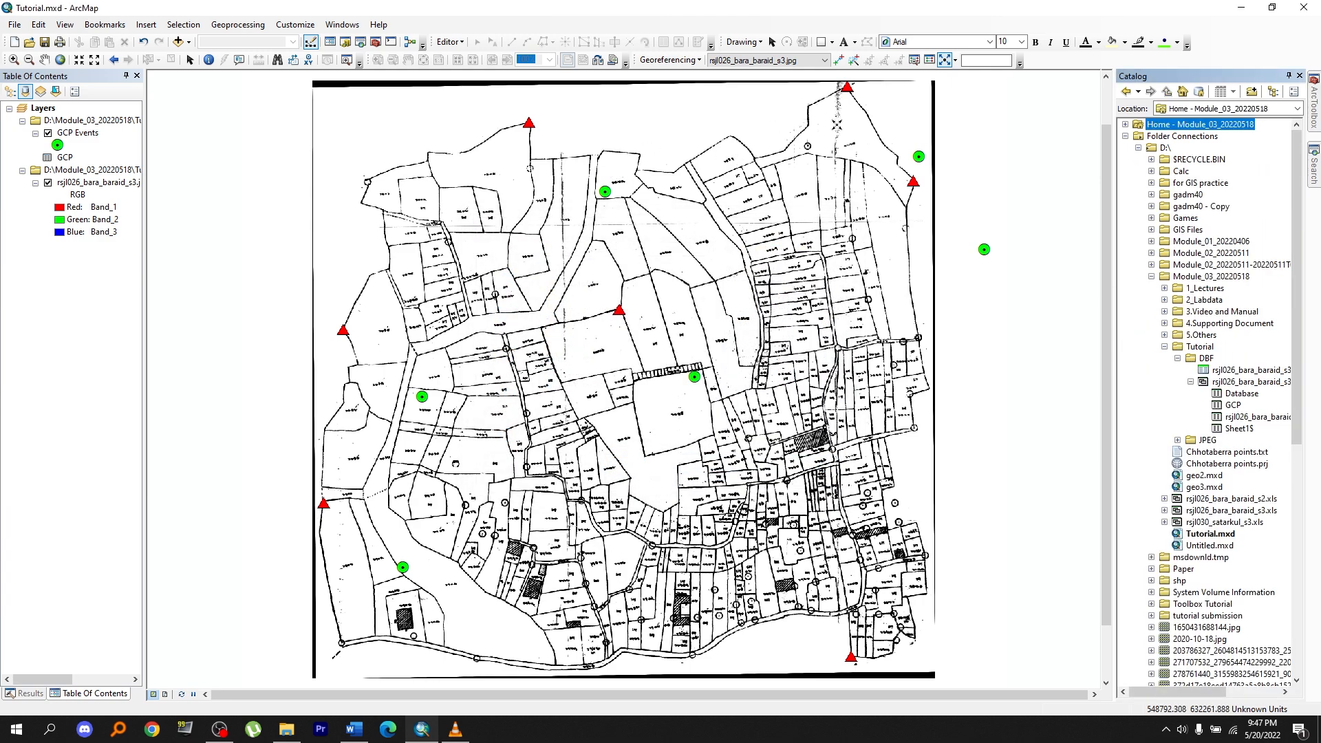
Step: Shift the scanned map so its red triangles roughly coincide with the green GCP points
{"action": "left_click", "coordinate": [955, 60]}
{"action": "left_click", "coordinate": [969, 91]}
{"action": "left_click_drag", "start_coordinate": [639, 130], "coordinate": [751, 231]}
{"action": "left_click", "coordinate": [956, 62]}
{"action": "left_click", "coordinate": [960, 92]}
{"action": "left_click_drag", "start_coordinate": [638, 131], "coordinate": [752, 231]}
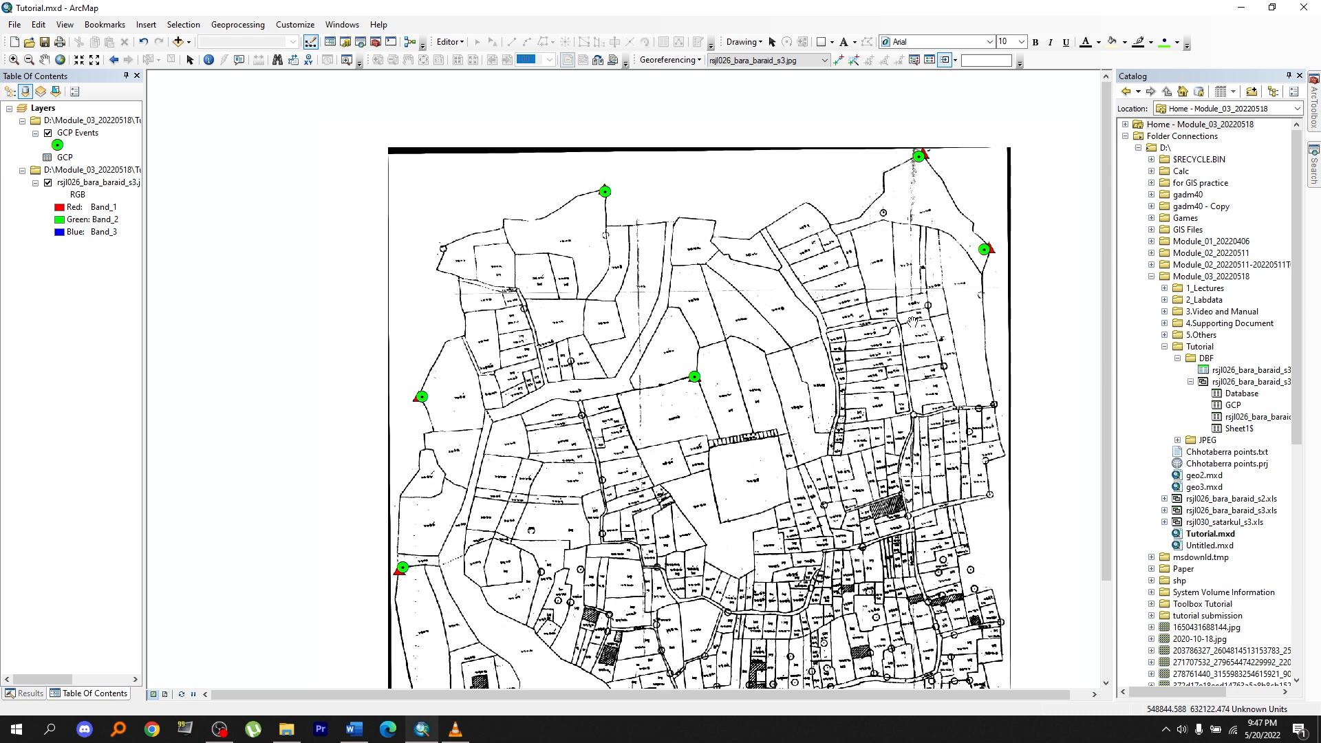
Step: Add the first control point, linking the centre of the map's northernmost red triangle to its green GCP point
{"action": "left_click_drag", "start_coordinate": [908, 314], "coordinate": [779, 265]}
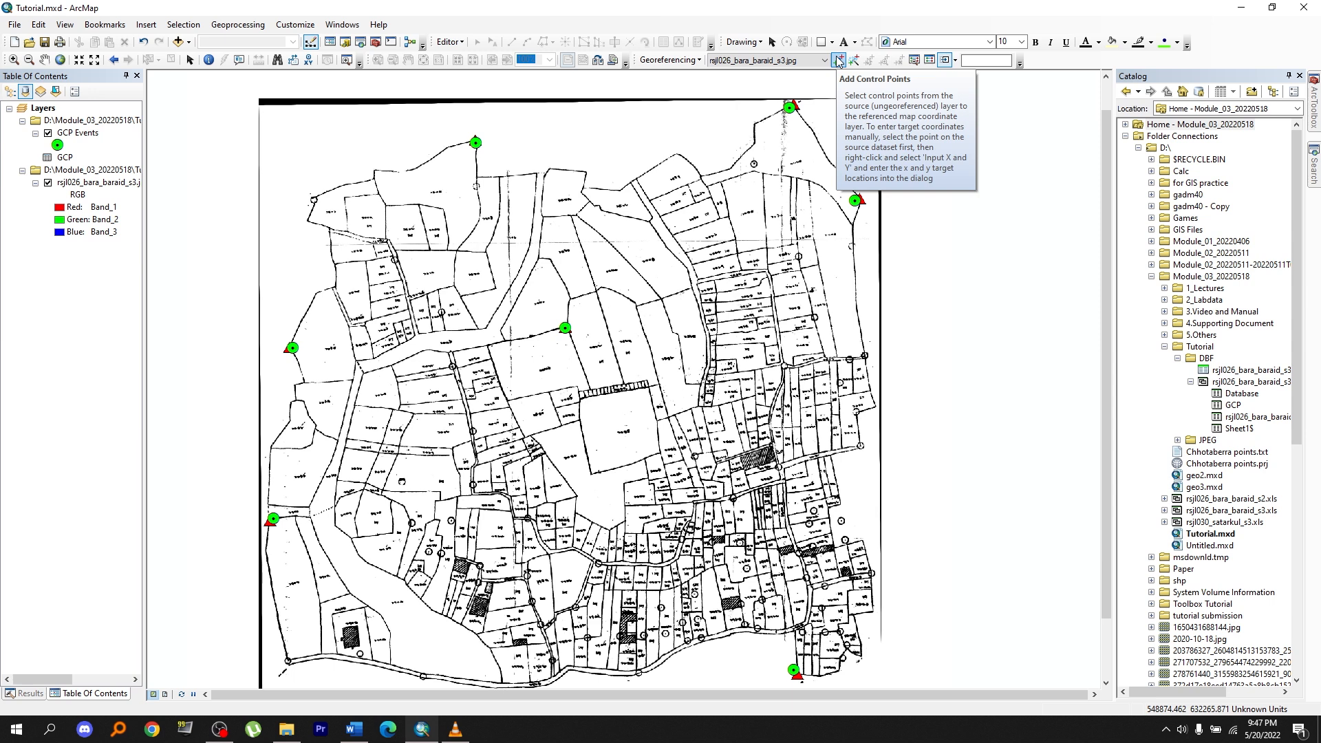
{"action": "left_click", "coordinate": [838, 60]}
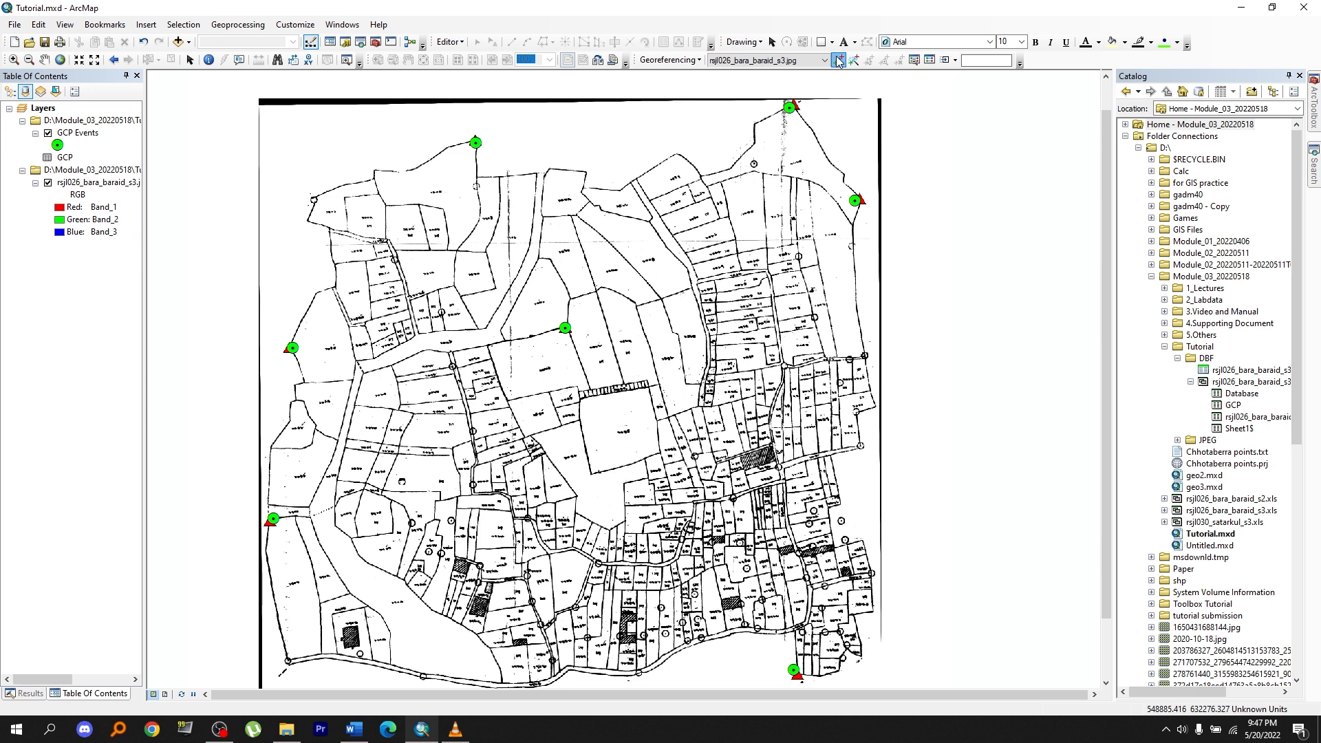
{"action": "scroll", "coordinate": [795, 101], "scroll_direction": "down", "scroll_amount": 3}
{"action": "scroll", "coordinate": [804, 117], "scroll_direction": "down", "scroll_amount": 3}
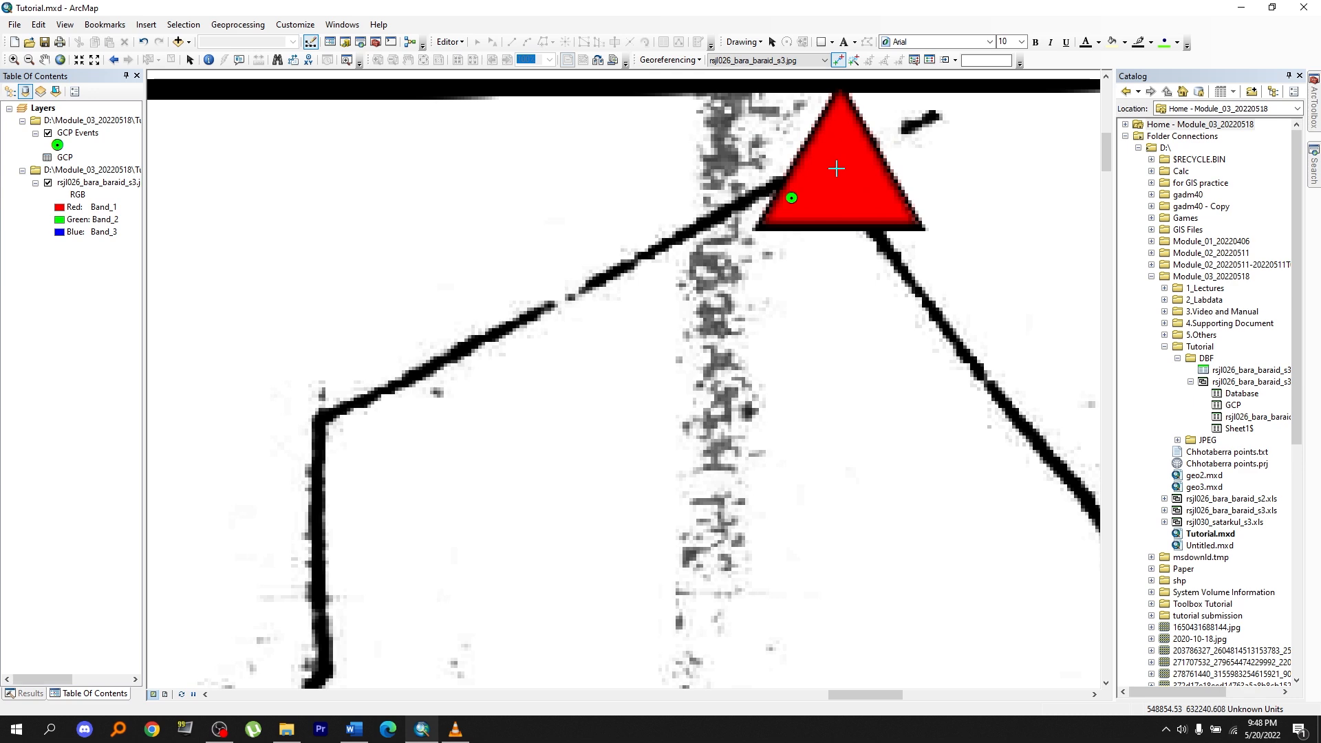
{"action": "left_click", "coordinate": [839, 163]}
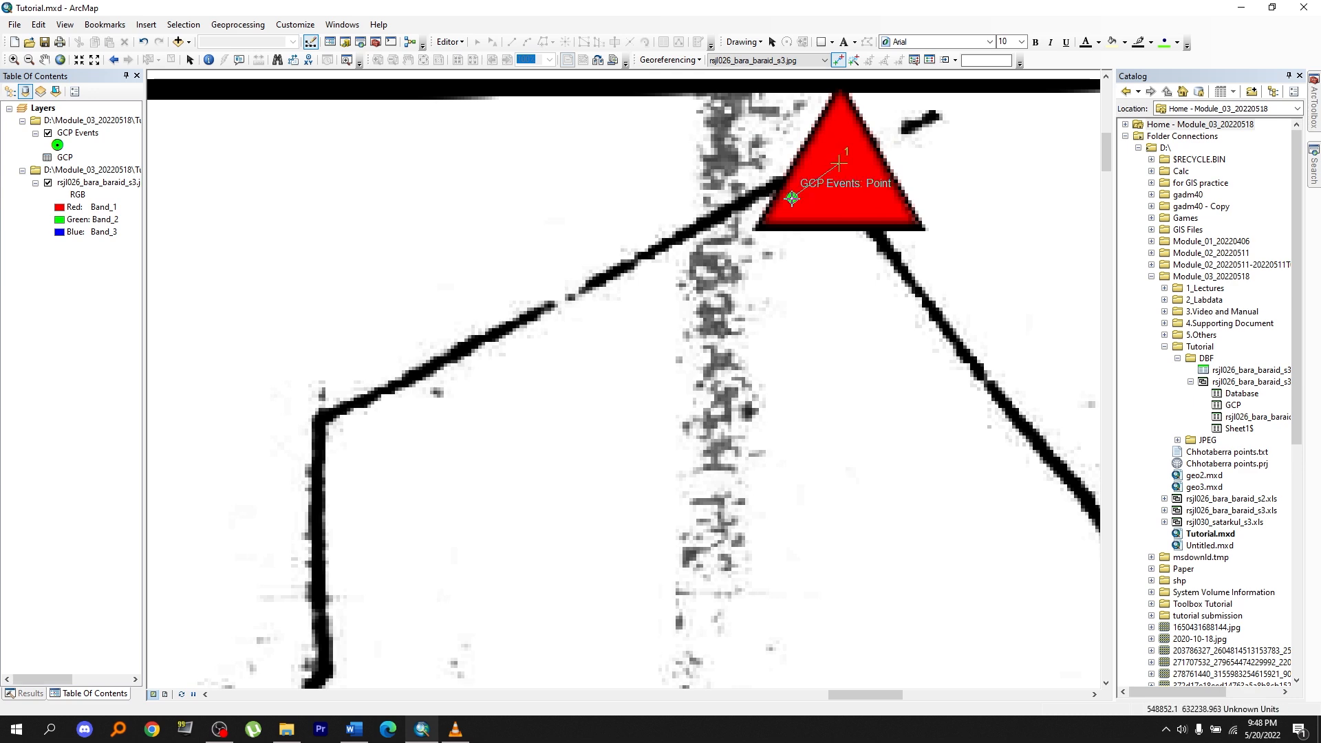
{"action": "left_click", "coordinate": [791, 198]}
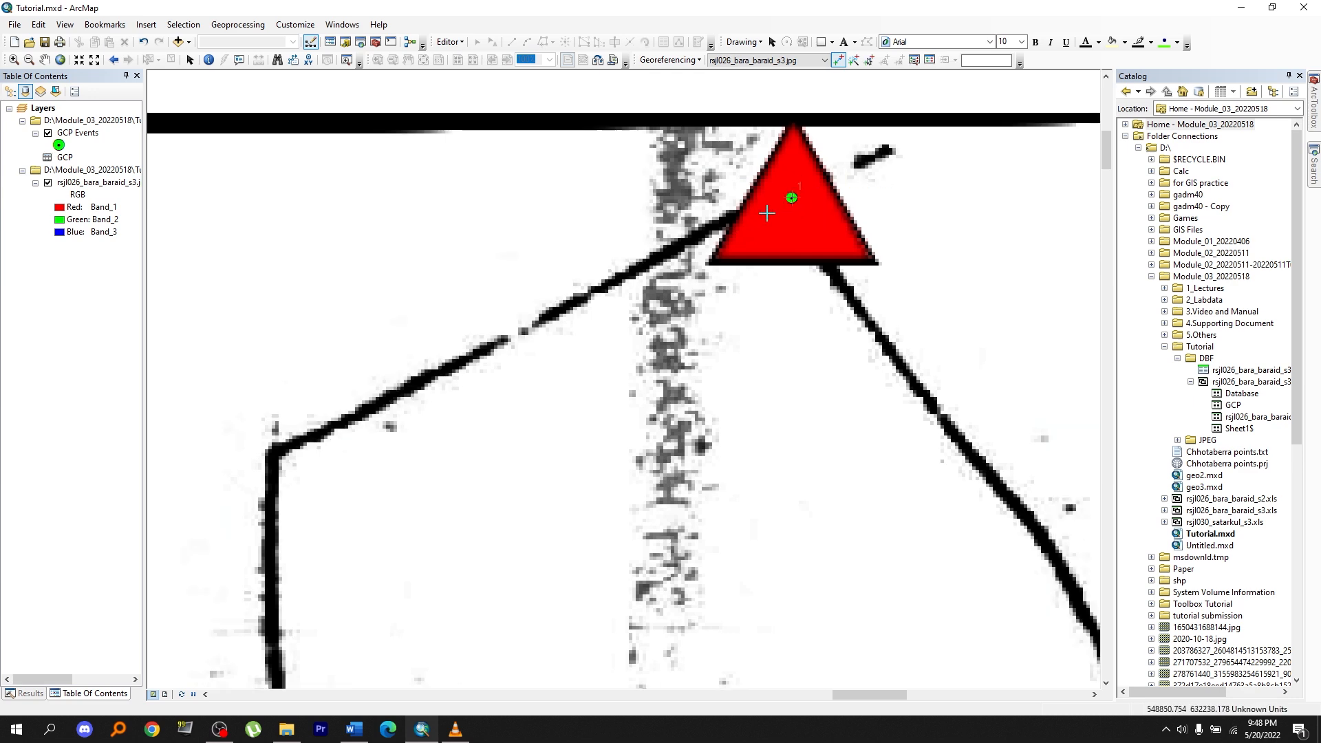
Step: Add the second control point, linking the red triangle in the map's southeast corner to its GCP point
{"action": "scroll", "coordinate": [748, 359], "scroll_direction": "up", "scroll_amount": 3}
{"action": "scroll", "coordinate": [726, 333], "scroll_direction": "down", "scroll_amount": 6}
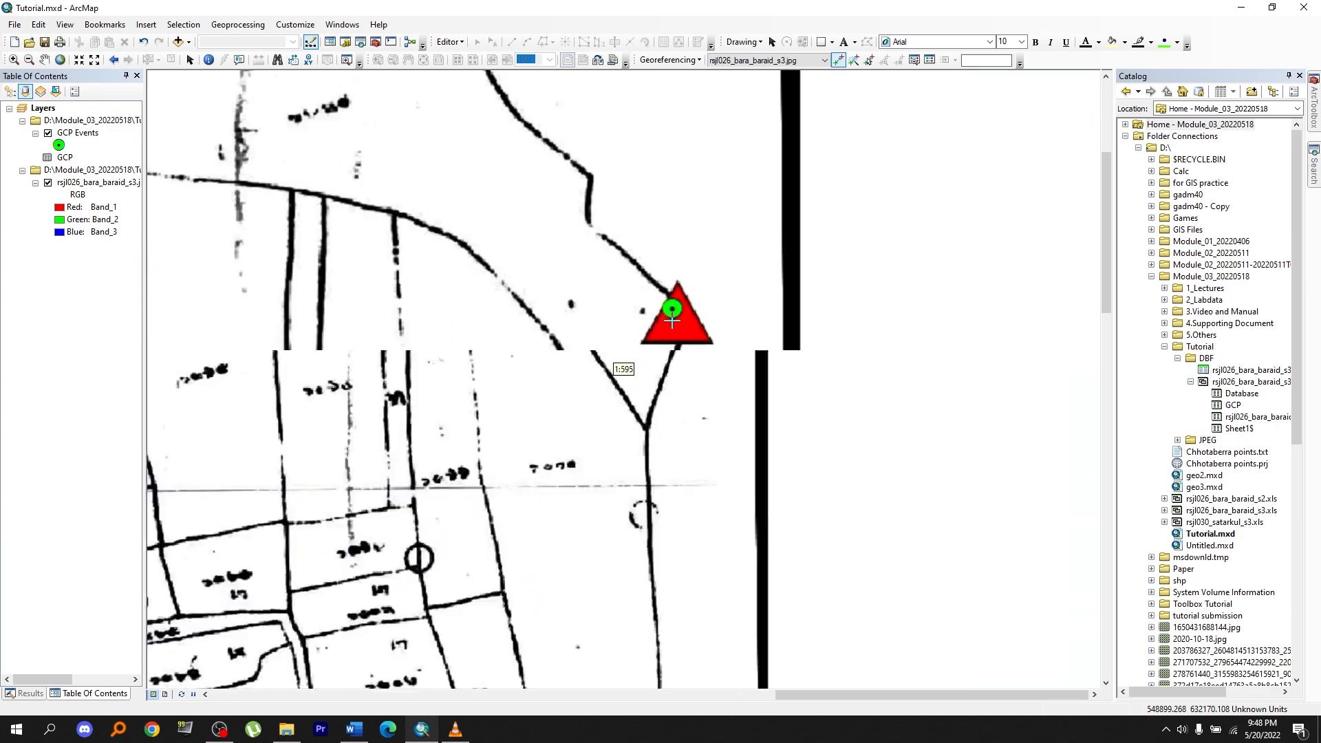
{"action": "scroll", "coordinate": [725, 332], "scroll_direction": "up", "scroll_amount": 6}
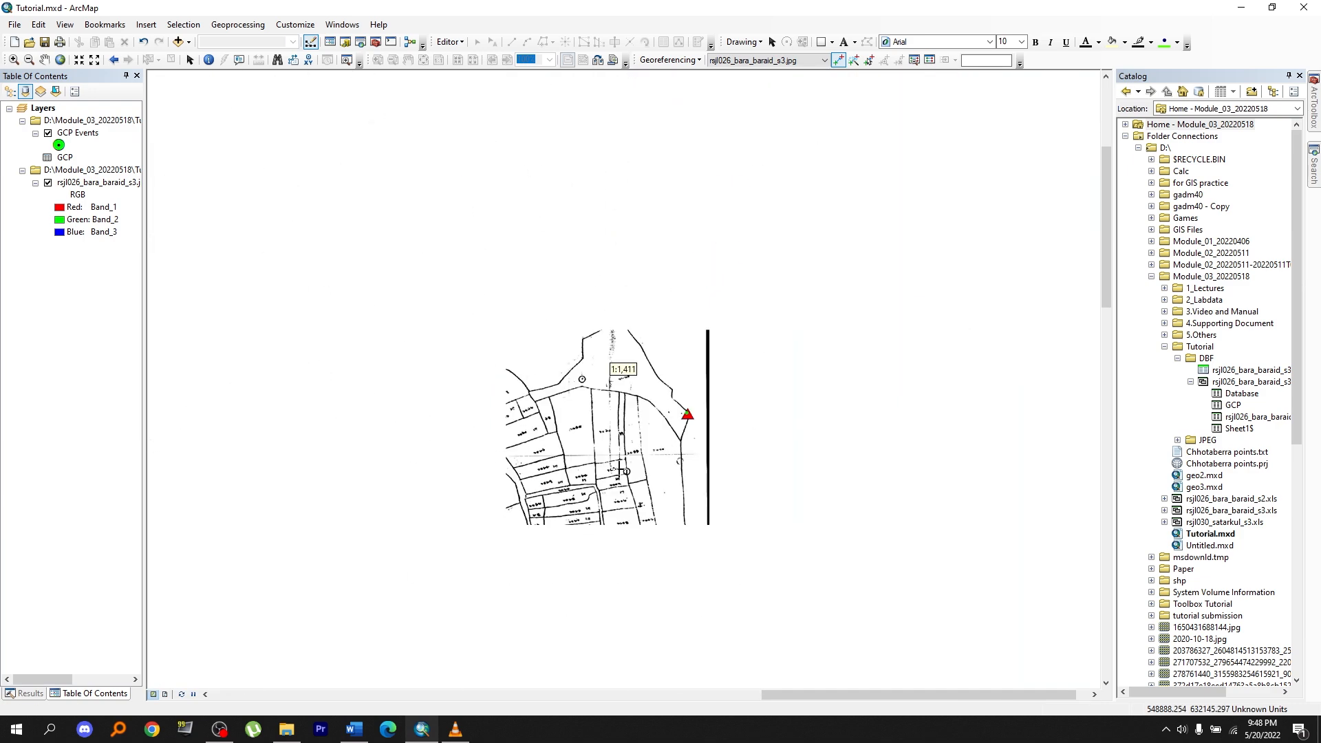
{"action": "scroll", "coordinate": [824, 557], "scroll_direction": "down", "scroll_amount": 6}
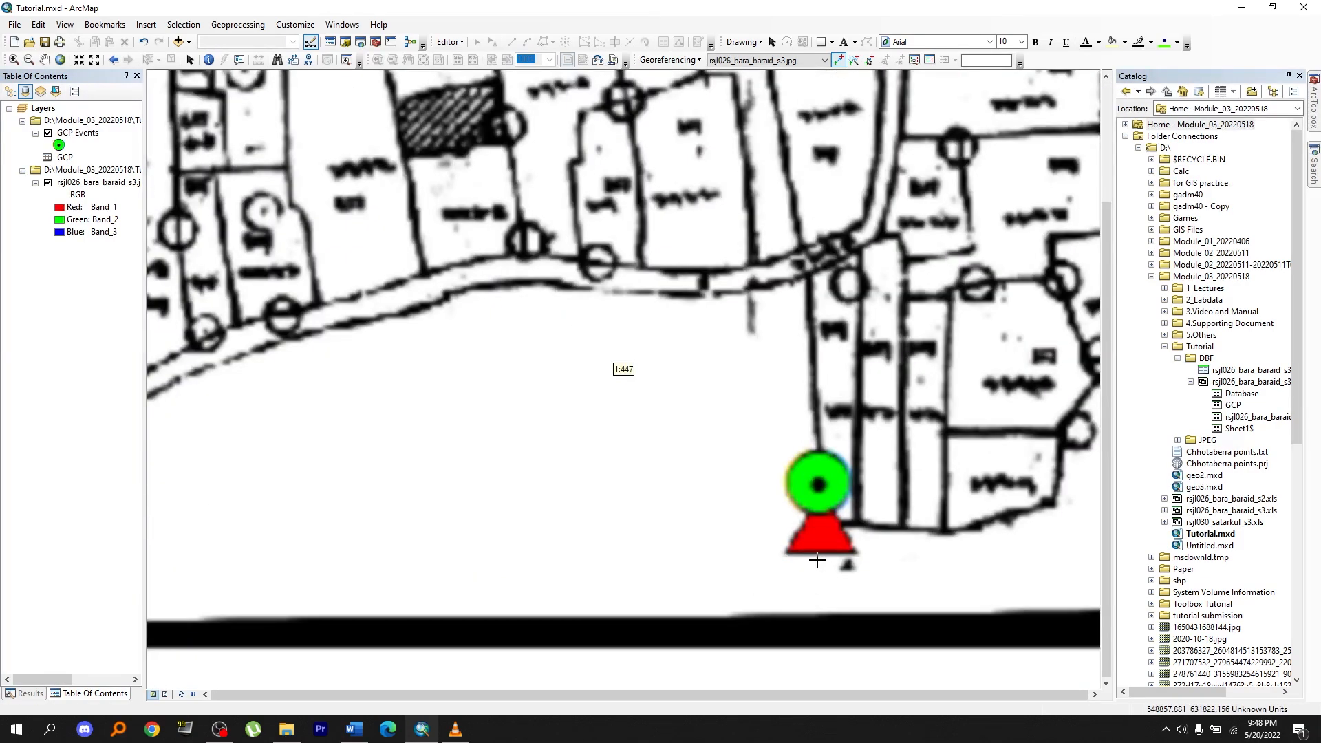
{"action": "left_click", "coordinate": [850, 444]}
{"action": "left_click", "coordinate": [847, 244]}
Step: Add the third control point, linking the red triangle on the map's northeastern edge to its GCP point
{"action": "scroll", "coordinate": [847, 244], "scroll_direction": "up", "scroll_amount": 6}
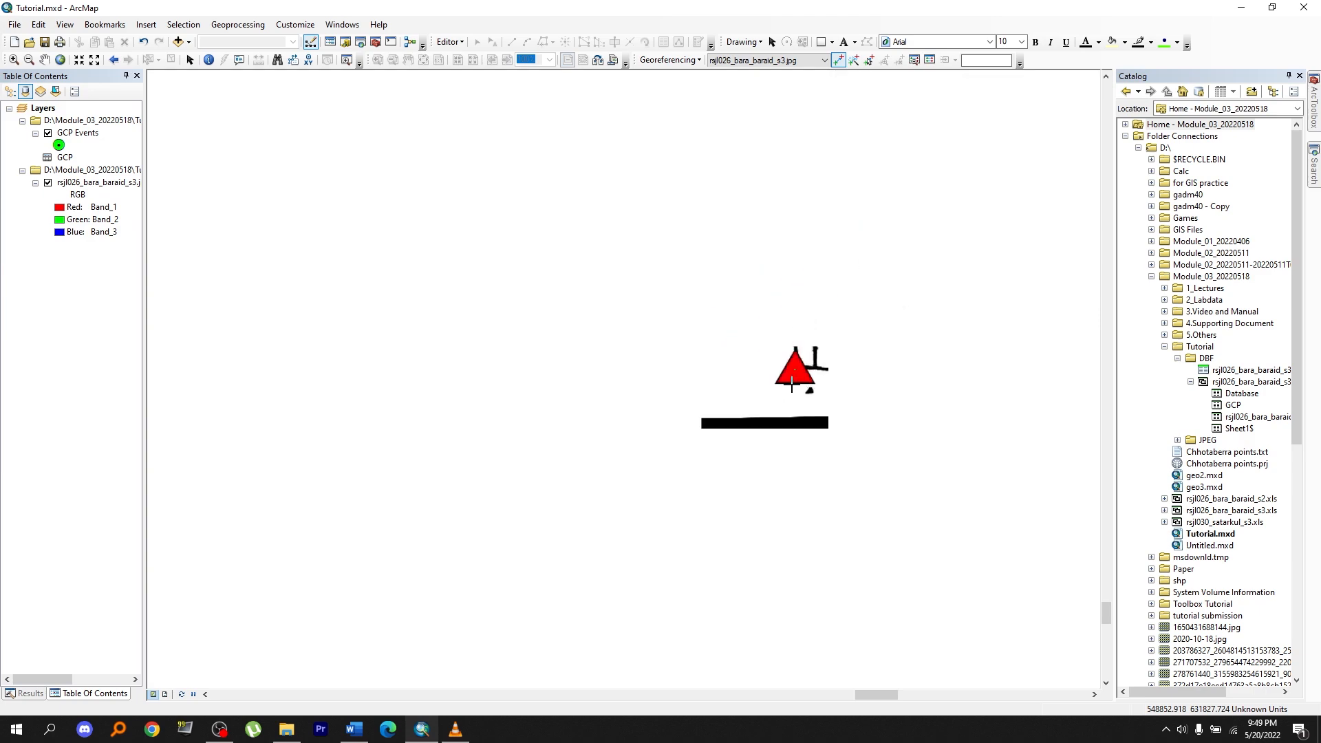
{"action": "scroll", "coordinate": [815, 135], "scroll_direction": "down", "scroll_amount": 6}
{"action": "scroll", "coordinate": [815, 136], "scroll_direction": "down", "scroll_amount": 4}
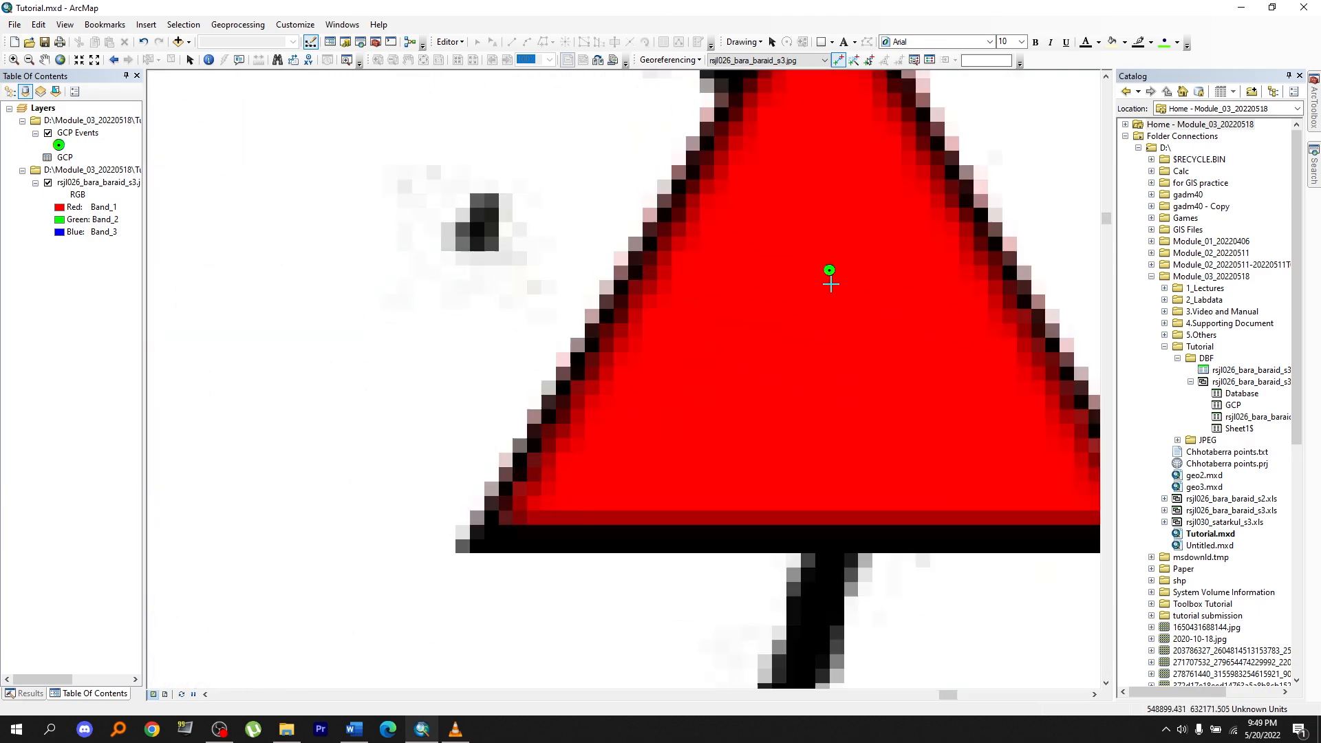
{"action": "left_click", "coordinate": [834, 398]}
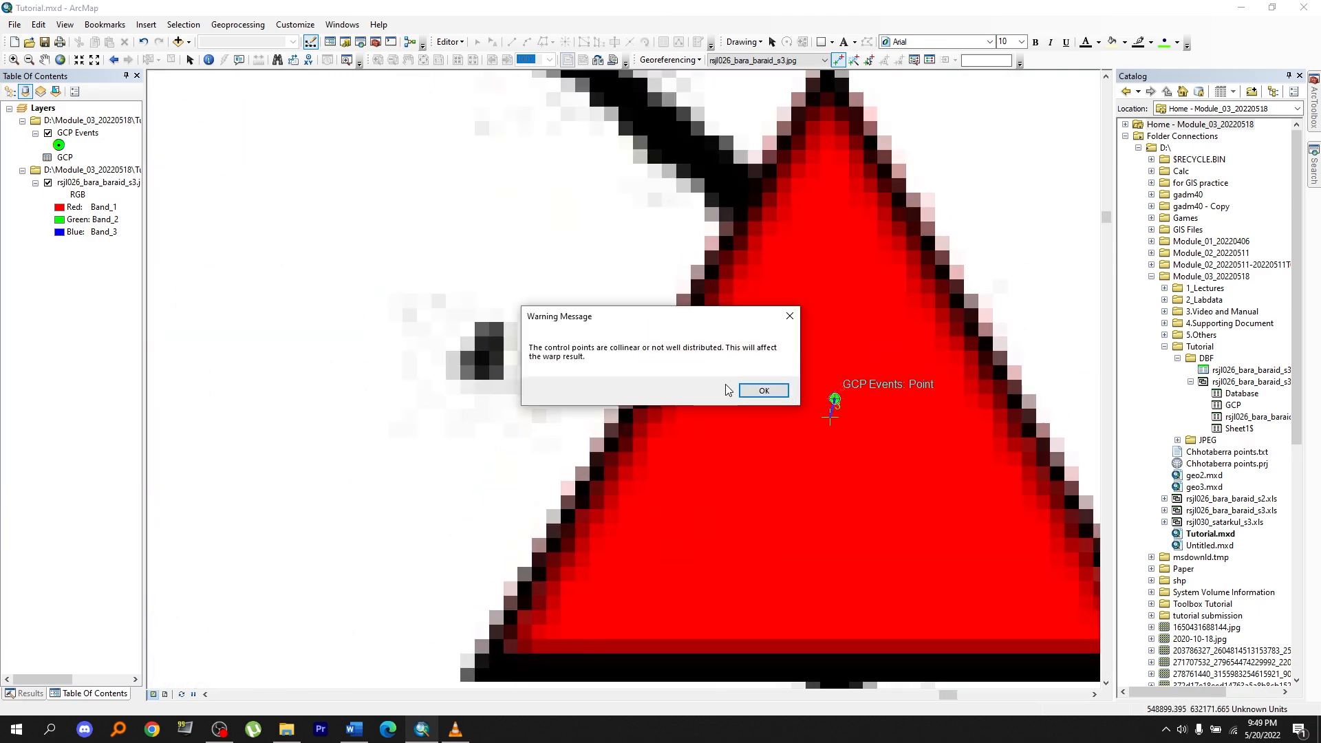
{"action": "left_click", "coordinate": [756, 391]}
Step: Add the fourth control point, linking the lower red triangle on the map's western edge to its GCP point
{"action": "scroll", "coordinate": [716, 401], "scroll_direction": "down", "scroll_amount": 1}
{"action": "scroll", "coordinate": [716, 401], "scroll_direction": "up", "scroll_amount": 8}
{"action": "scroll", "coordinate": [490, 584], "scroll_direction": "down", "scroll_amount": 3}
{"action": "scroll", "coordinate": [490, 584], "scroll_direction": "up", "scroll_amount": 8}
{"action": "scroll", "coordinate": [365, 619], "scroll_direction": "down", "scroll_amount": 4}
{"action": "scroll", "coordinate": [334, 474], "scroll_direction": "up", "scroll_amount": 2}
{"action": "scroll", "coordinate": [327, 605], "scroll_direction": "down", "scroll_amount": 2}
{"action": "scroll", "coordinate": [328, 605], "scroll_direction": "down", "scroll_amount": 5}
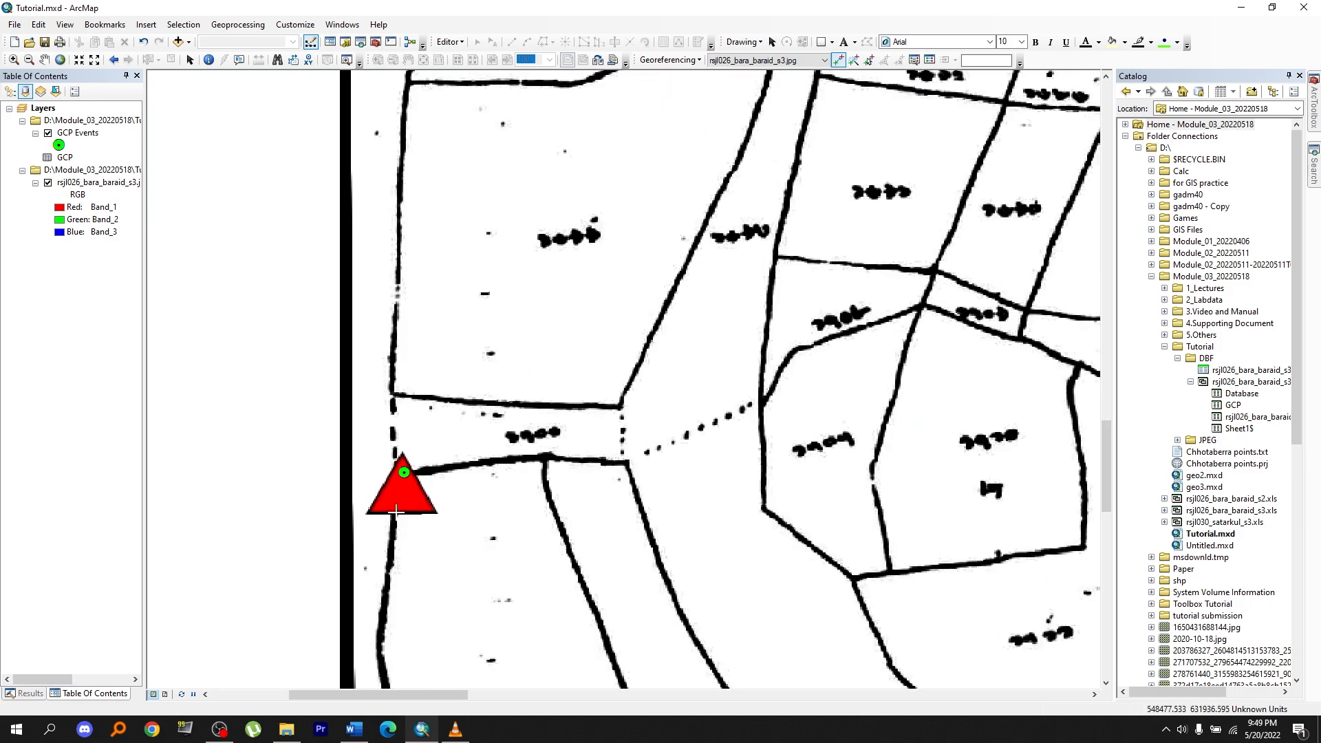
{"action": "scroll", "coordinate": [584, 479], "scroll_direction": "down", "scroll_amount": 1}
{"action": "scroll", "coordinate": [585, 480], "scroll_direction": "up", "scroll_amount": 7}
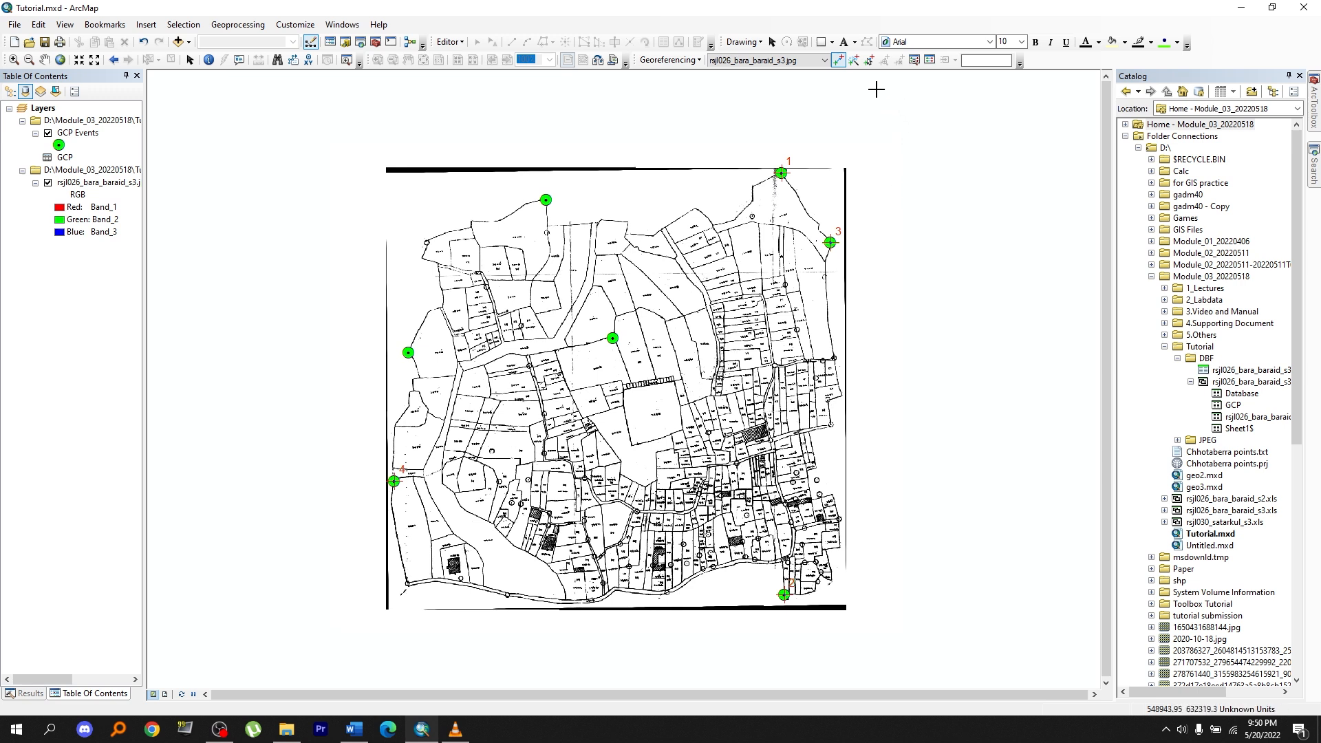
Step: Review the total RMS error in the link table and check the scanned map's cell size in its source properties
{"action": "left_click", "coordinate": [930, 60]}
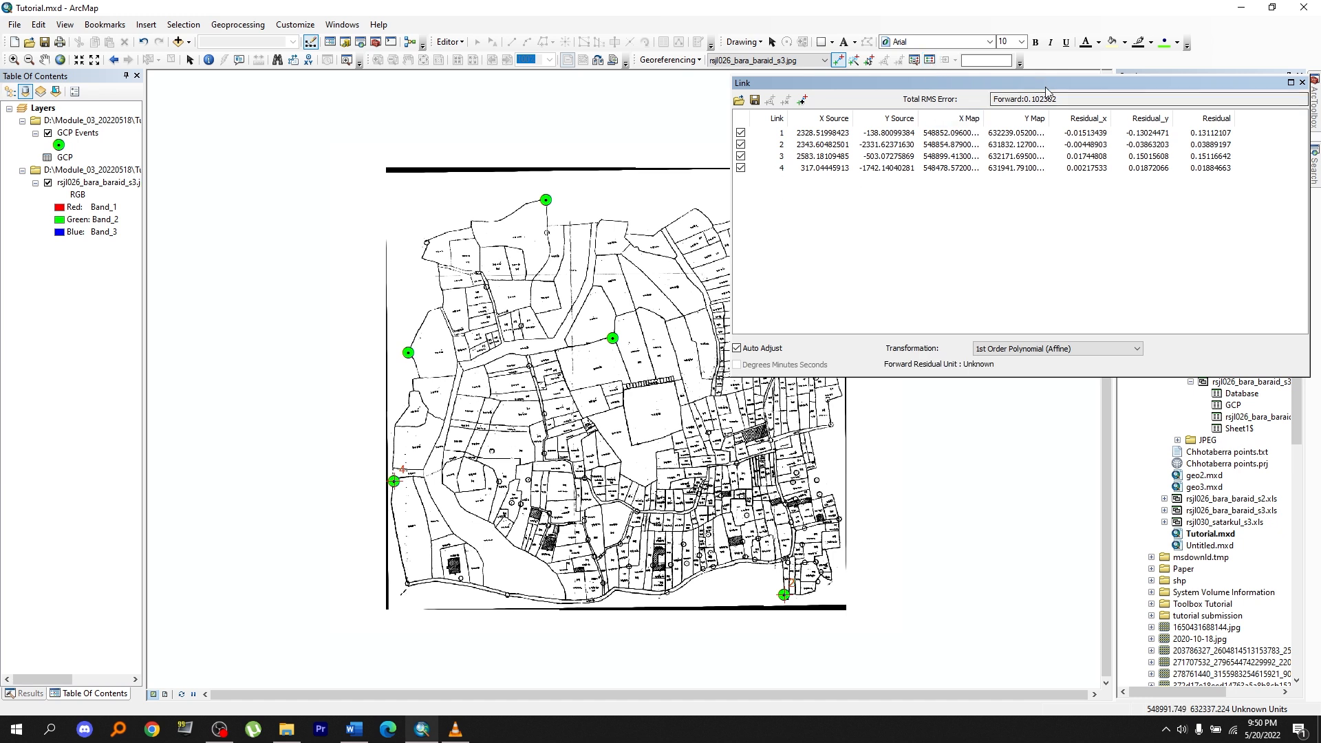
{"action": "left_click_drag", "start_coordinate": [1048, 84], "coordinate": [910, 96]}
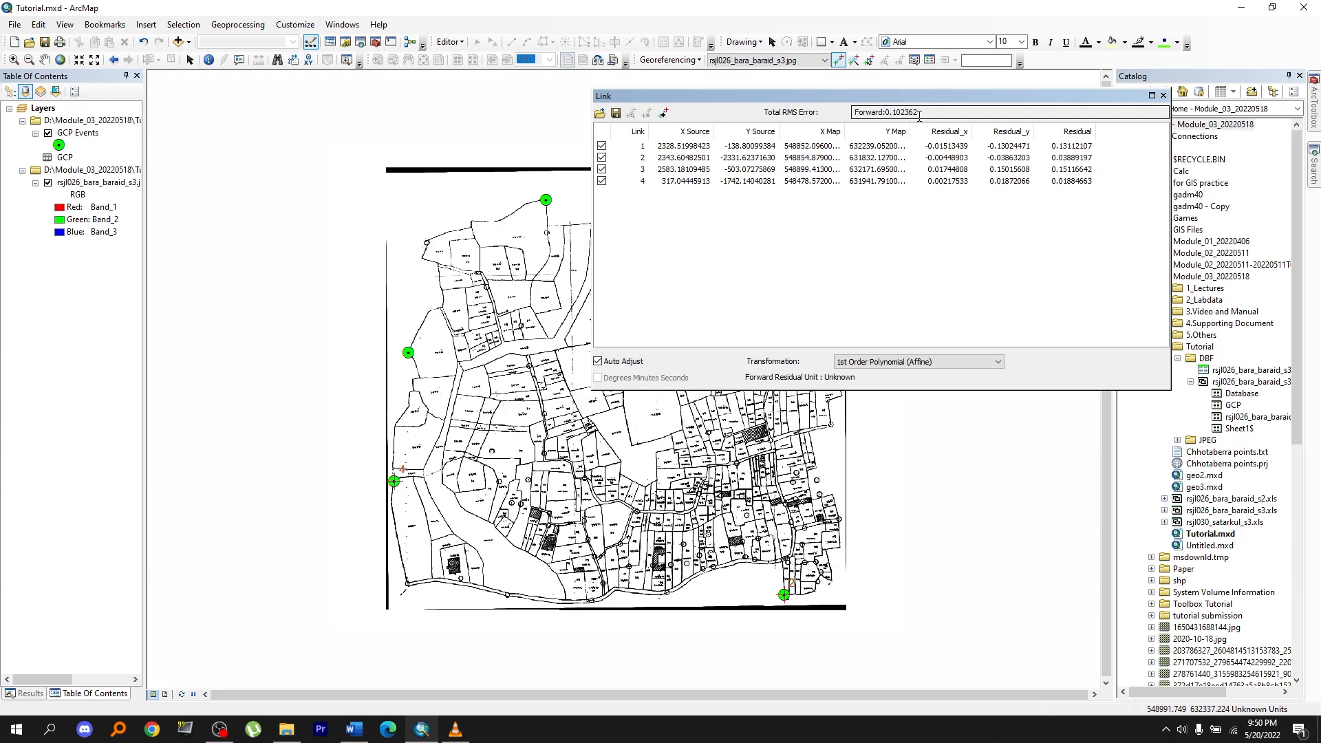
{"action": "right_click", "coordinate": [95, 187]}
{"action": "left_click", "coordinate": [114, 387]}
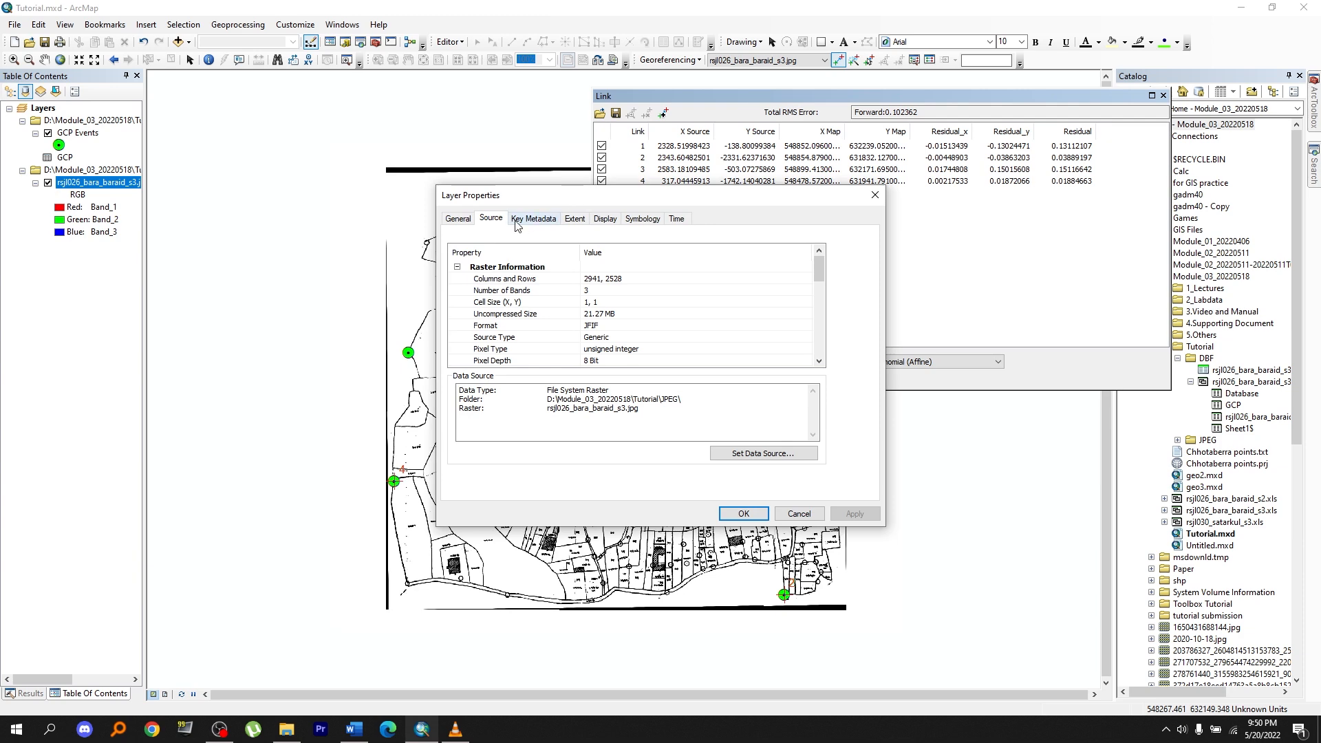
{"action": "left_click", "coordinate": [602, 306]}
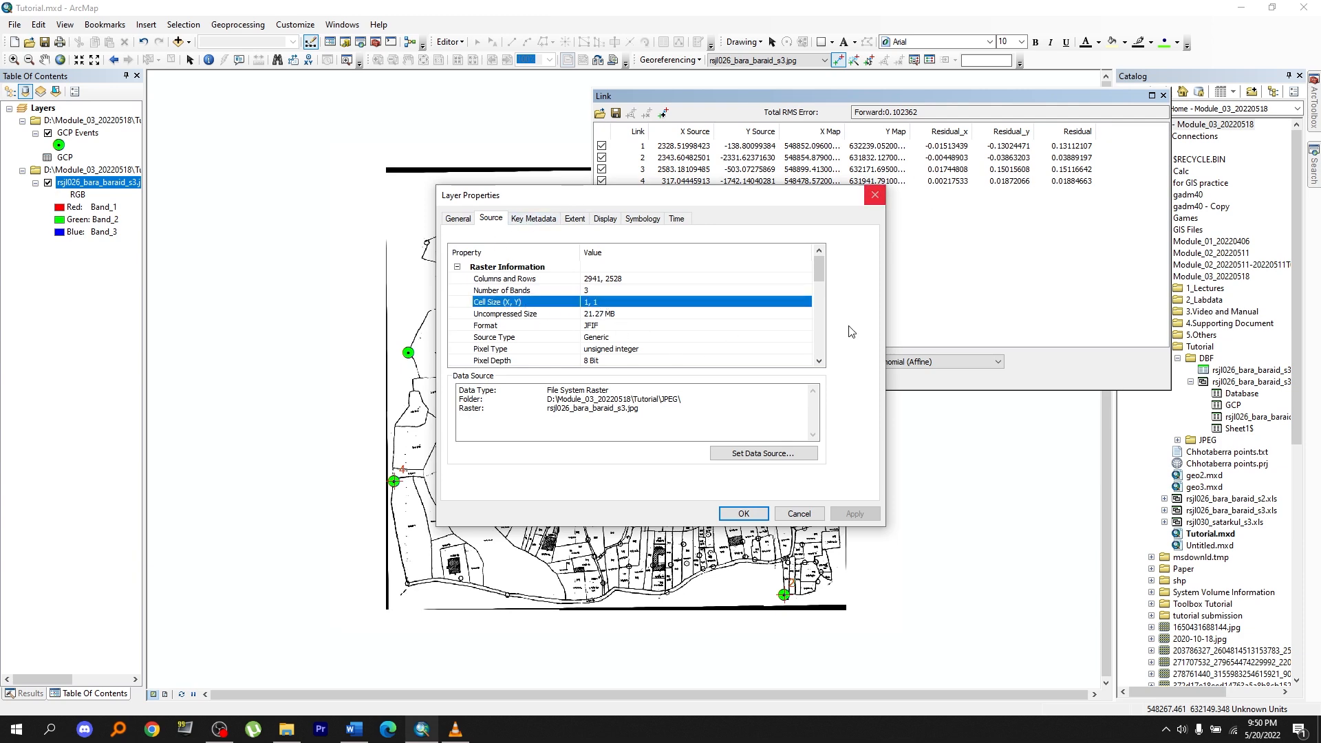
Step: Save the control point links as a text file named geo in the 2_Labdata folder and close the link table
{"action": "left_click", "coordinate": [745, 512]}
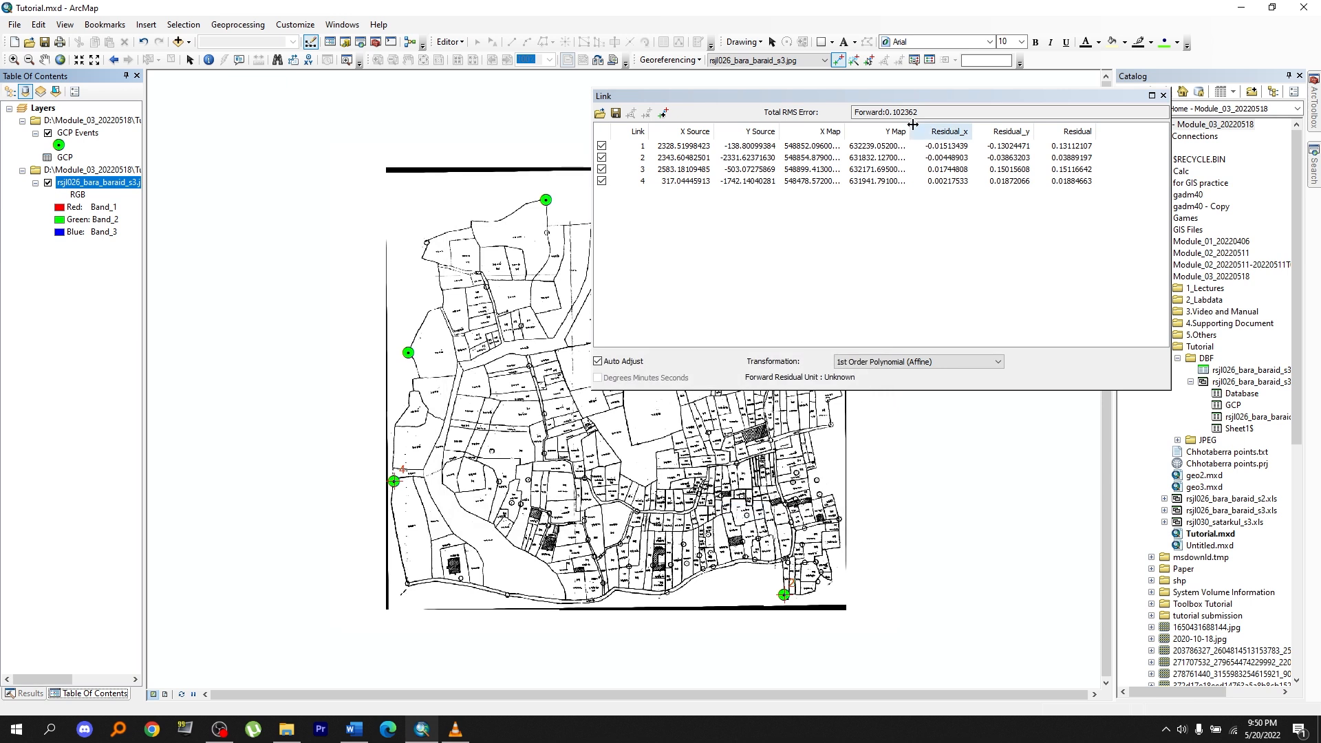
{"action": "left_click", "coordinate": [833, 110]}
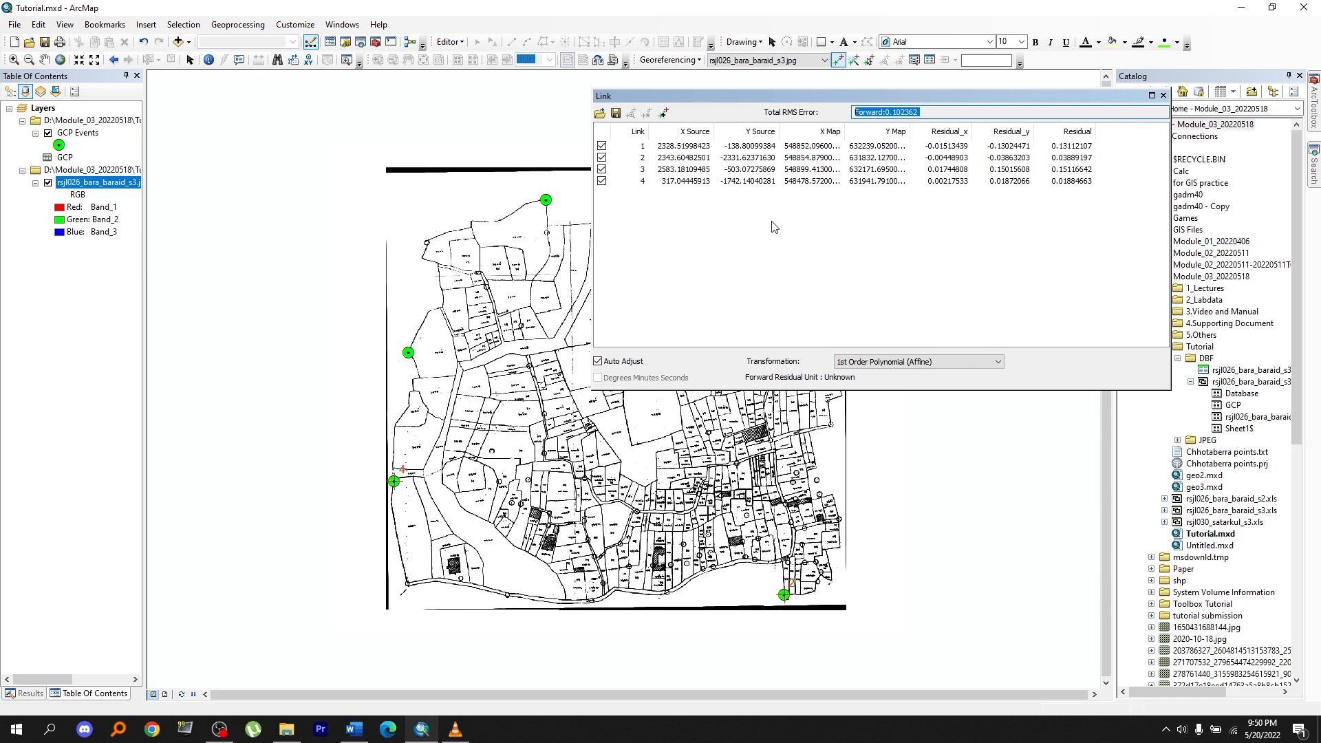
{"action": "left_click", "coordinate": [615, 113]}
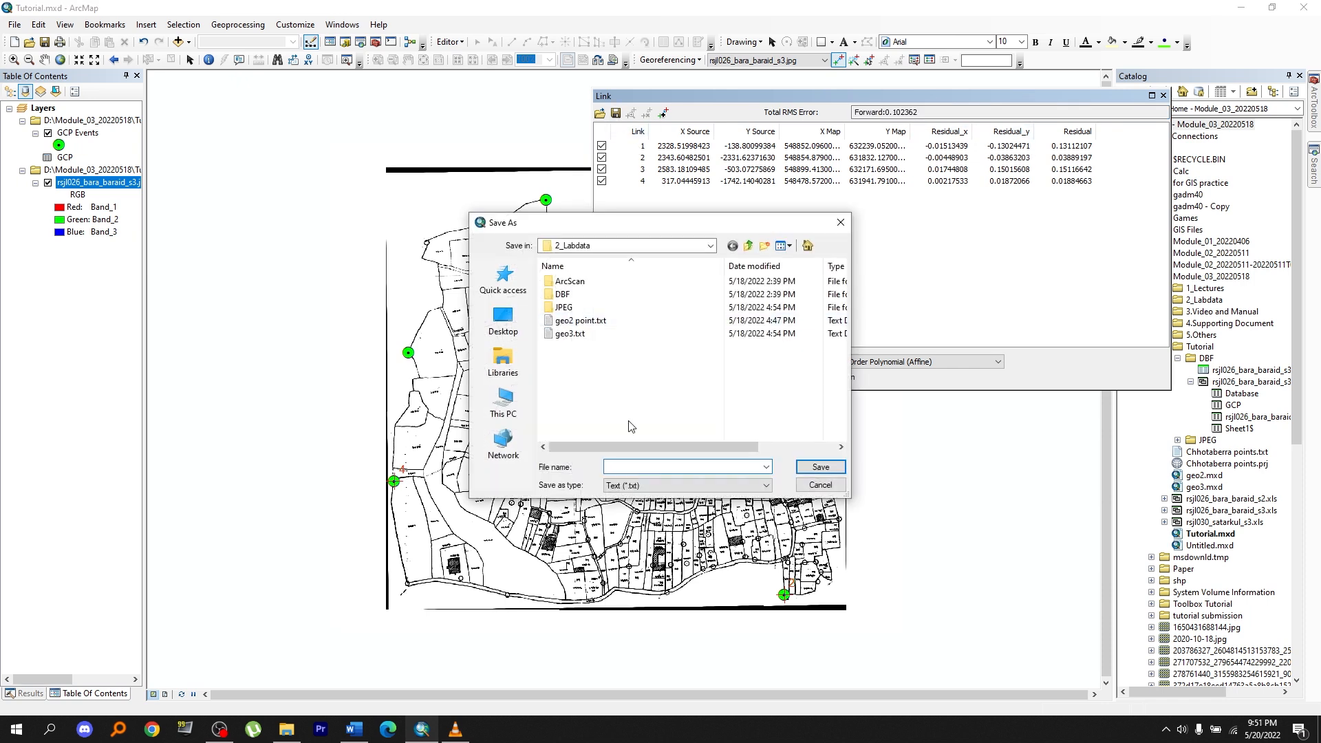
{"action": "type", "text": "geo"}
{"action": "left_click", "coordinate": [826, 466]}
{"action": "left_click", "coordinate": [1163, 96]}
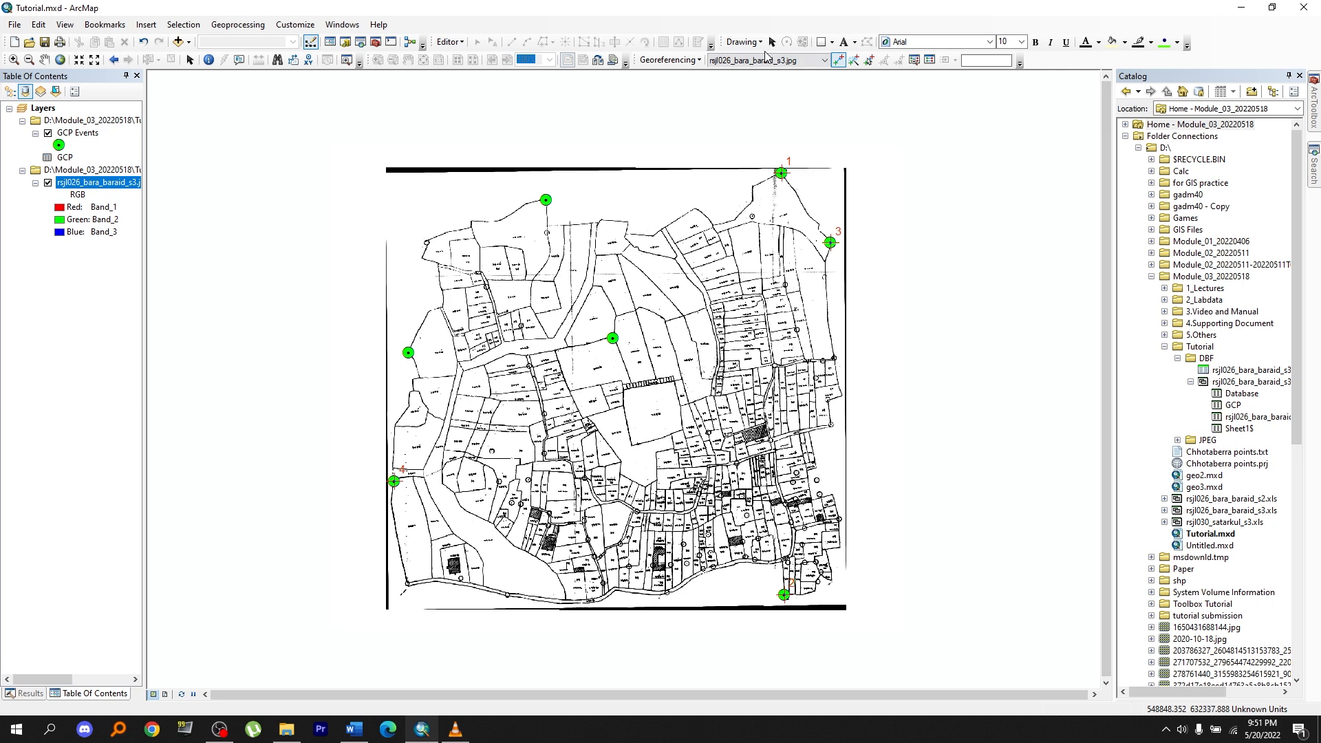
Step: Update the georeferencing of the scanned map and remove its layer from the map document
{"action": "left_click", "coordinate": [689, 60]}
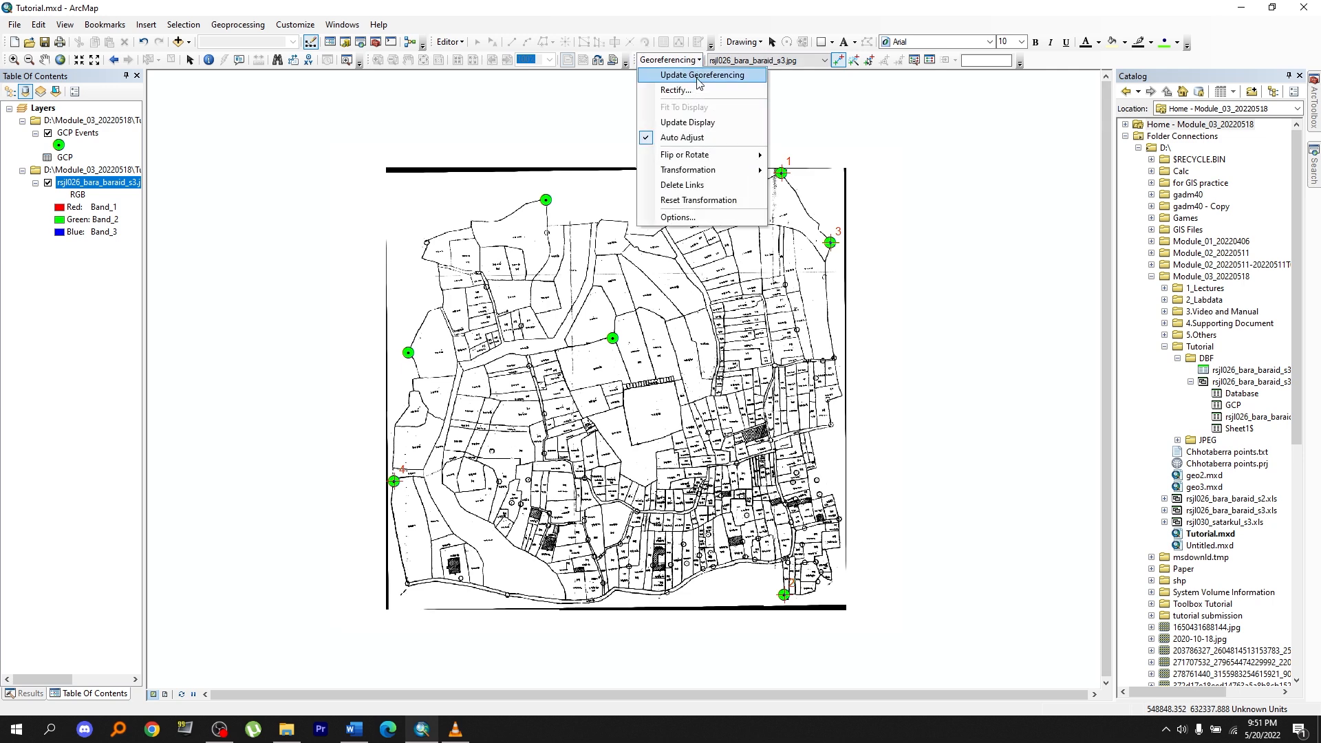
{"action": "left_click", "coordinate": [696, 77]}
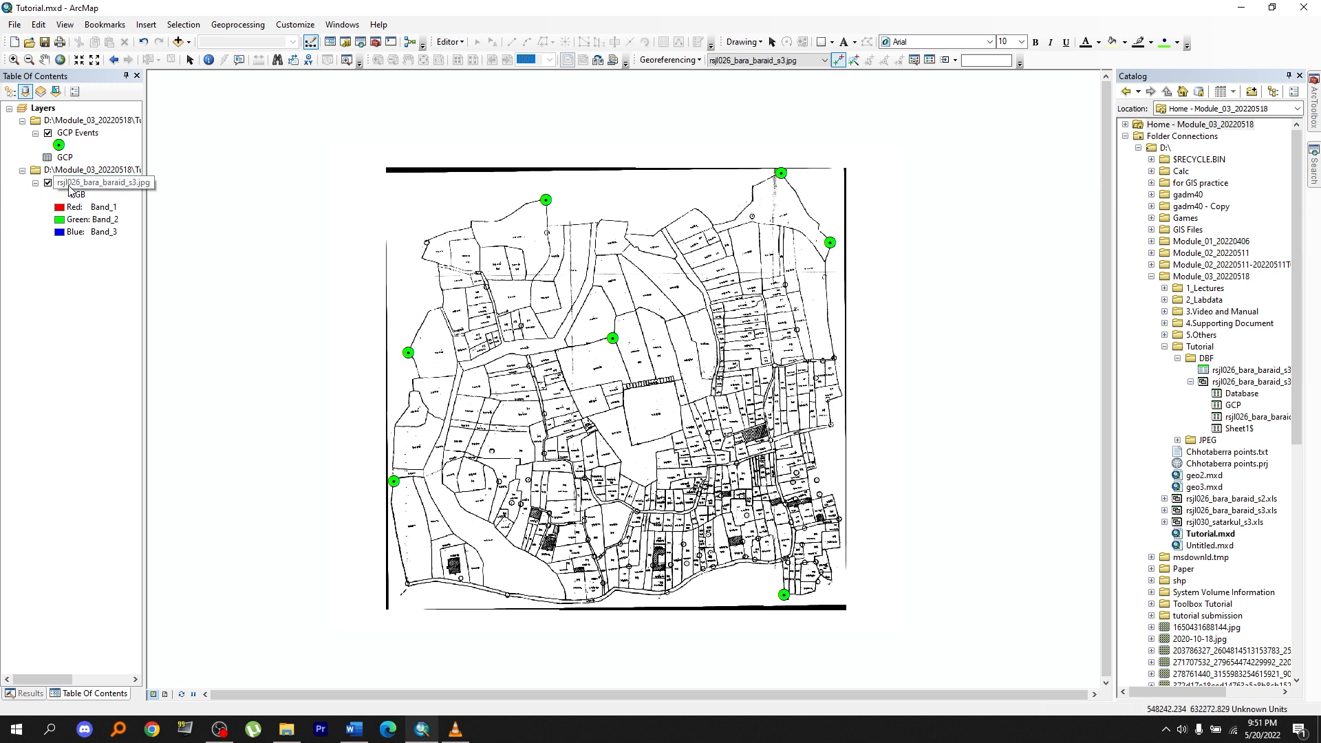
{"action": "right_click", "coordinate": [70, 190]}
{"action": "left_click", "coordinate": [92, 207]}
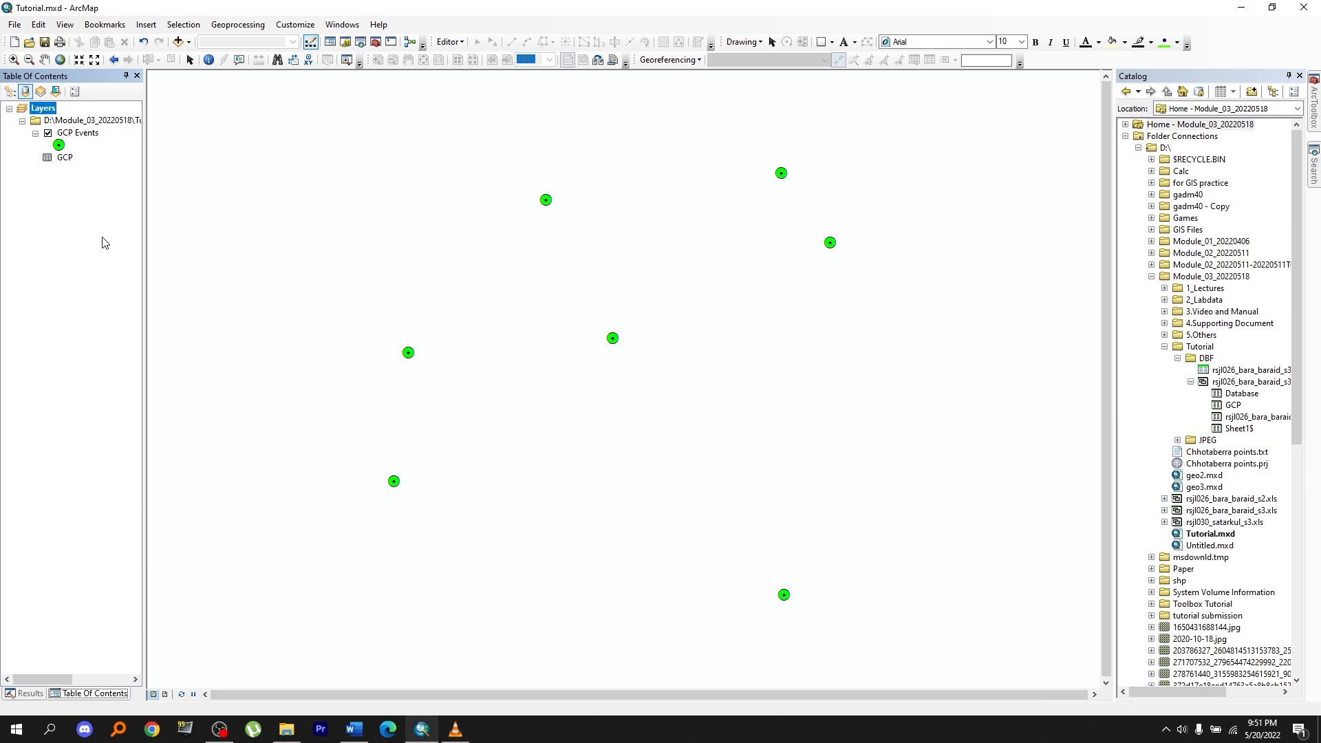
Step: Add rsjl026_bara_baraid_s3.jpg from the Tutorial folder's JPEG subfolder back to the map with the GCP points
{"action": "left_click", "coordinate": [1178, 440]}
{"action": "left_click_drag", "start_coordinate": [1232, 452], "coordinate": [754, 395]}
{"action": "left_click", "coordinate": [756, 426]}
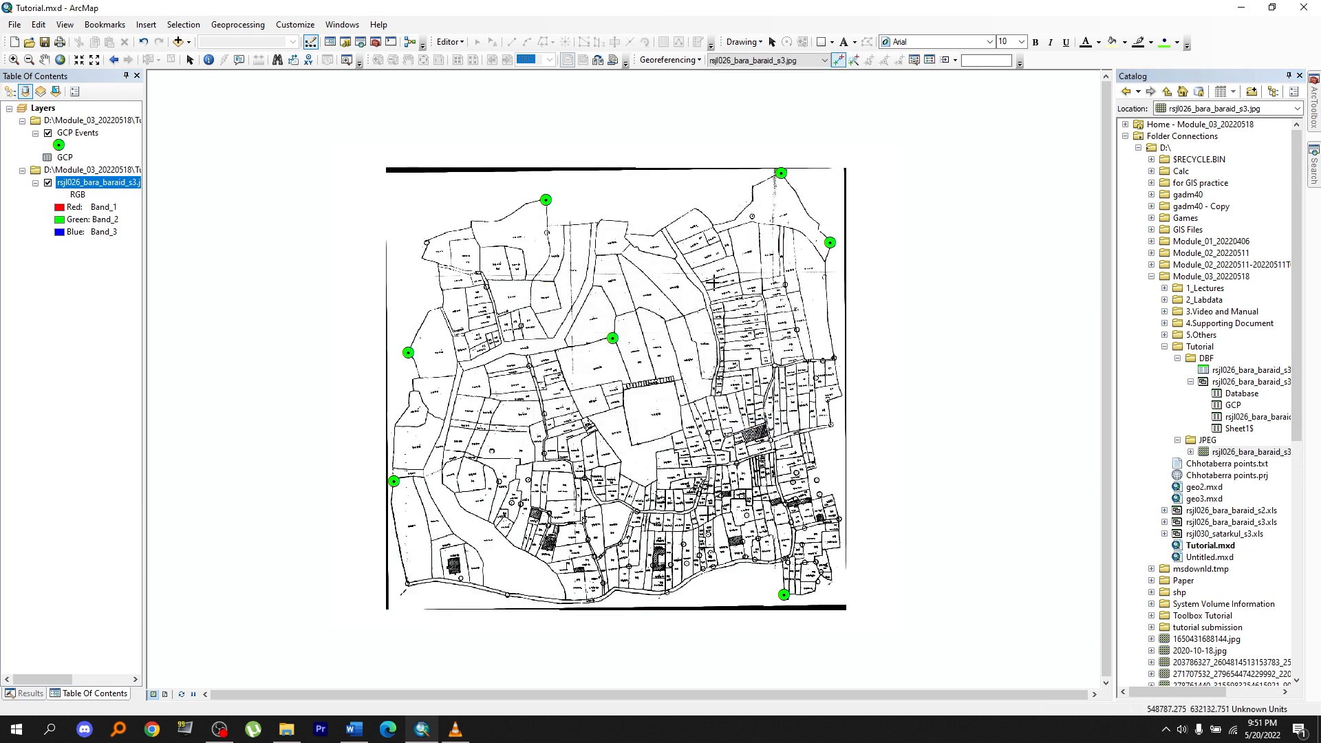